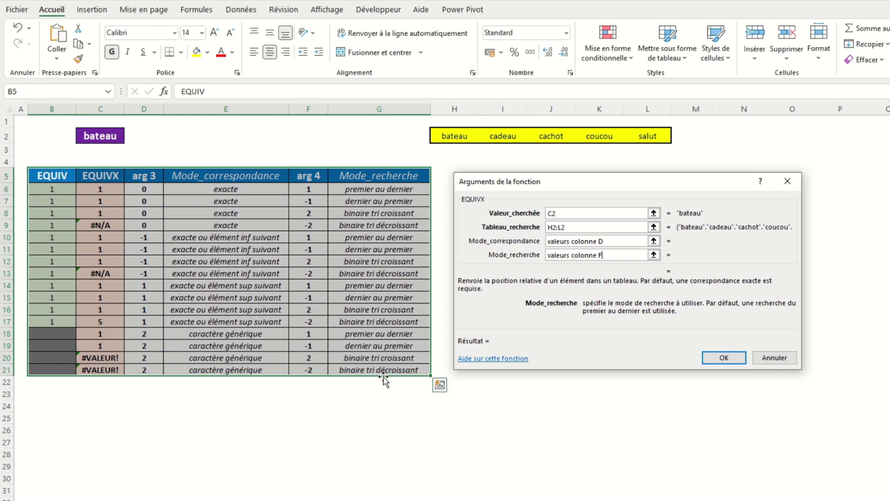
Examine the EQUIVX formulas in column C, the search value in C2, the list H2:L2 and the arg 3 and arg 4 headers
left_click_drag(116, 199, 111, 360)
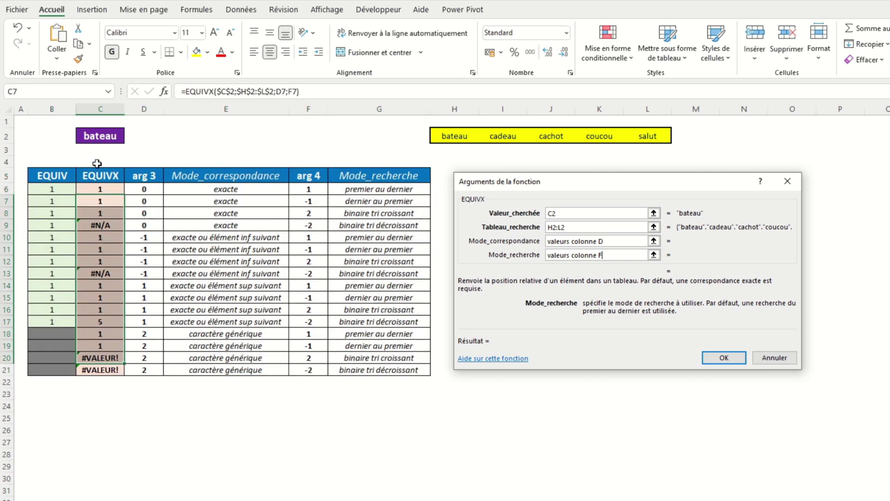
left_click(103, 137)
left_click_drag(440, 137, 637, 138)
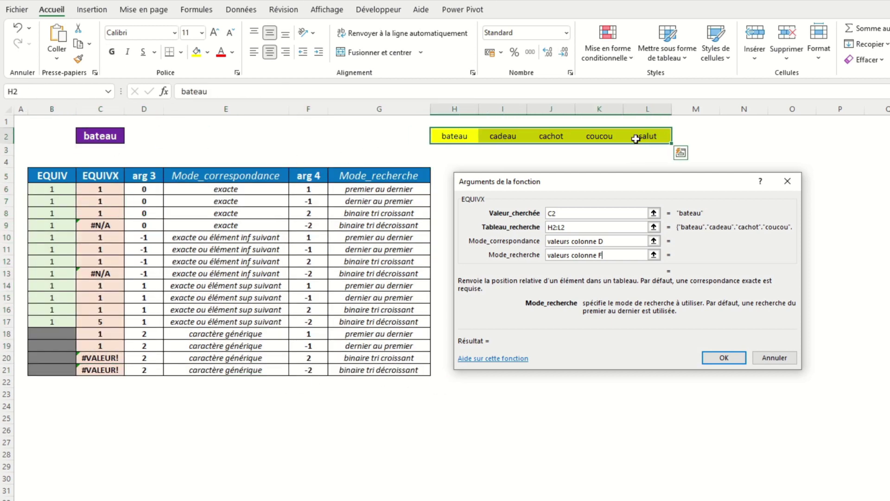
left_click(157, 177)
left_click(311, 177)
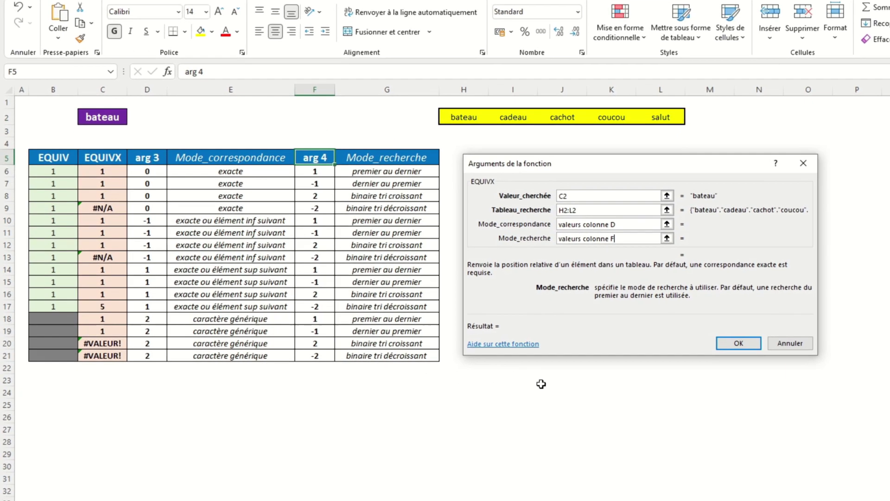
Start an EQUIVX formula in J23 with C2 as the search value and H2:L2 as the search array
left_click(541, 384)
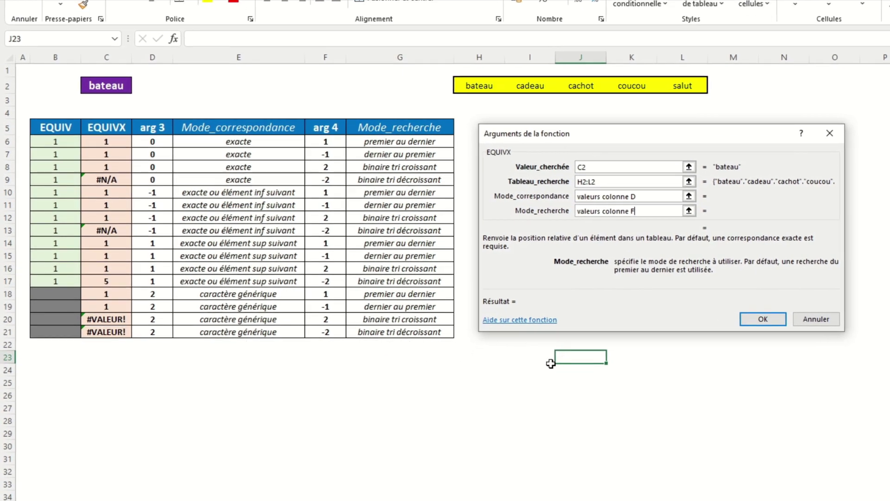
type("=equivx(")
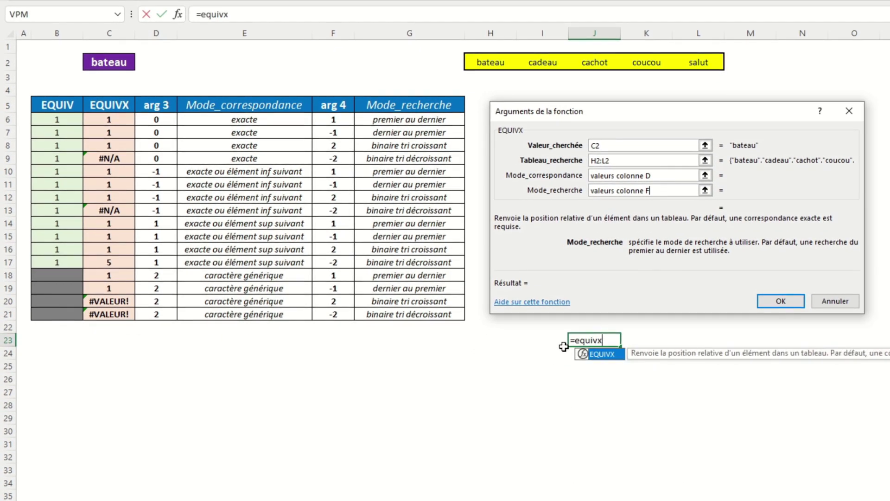
left_click(95, 61)
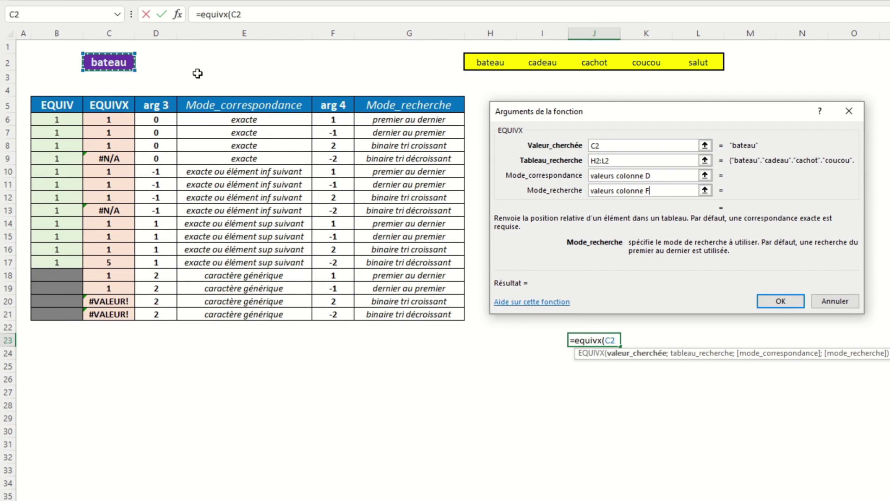
type(";")
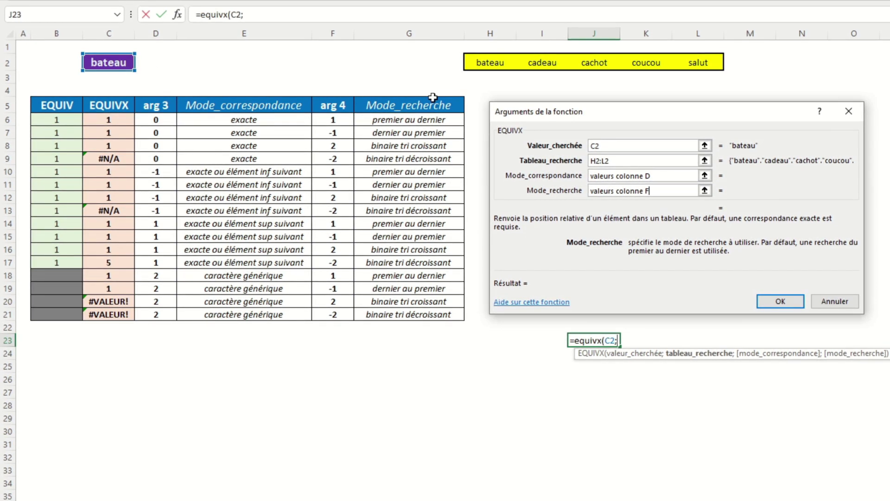
left_click_drag(492, 57, 714, 60)
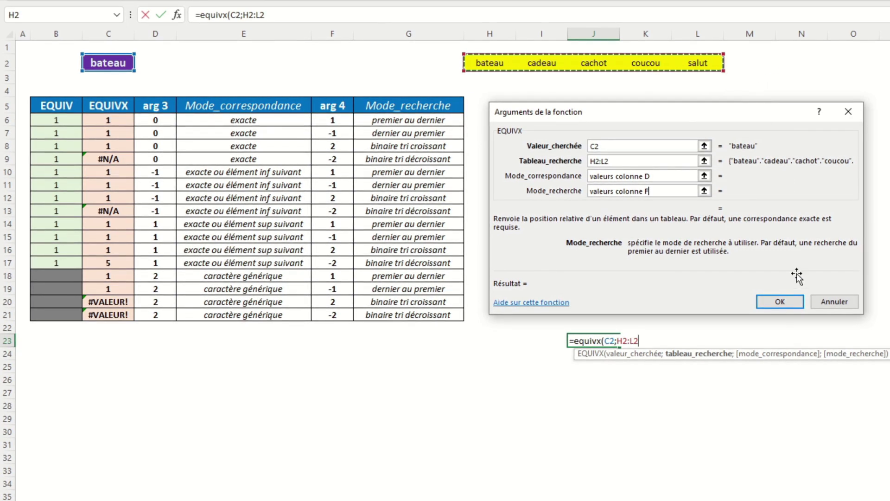
type(";")
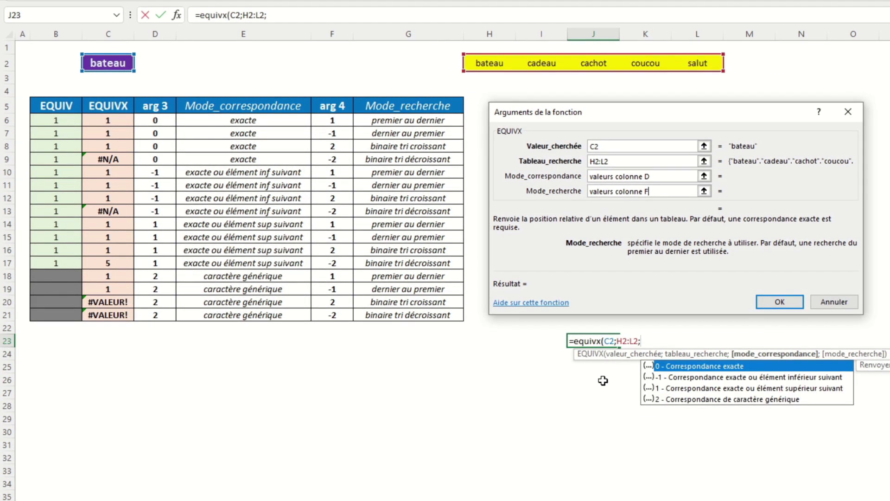
Review the match mode options for the EQUIVX formula and choose 0 - Correspondance exacte
left_click(676, 379)
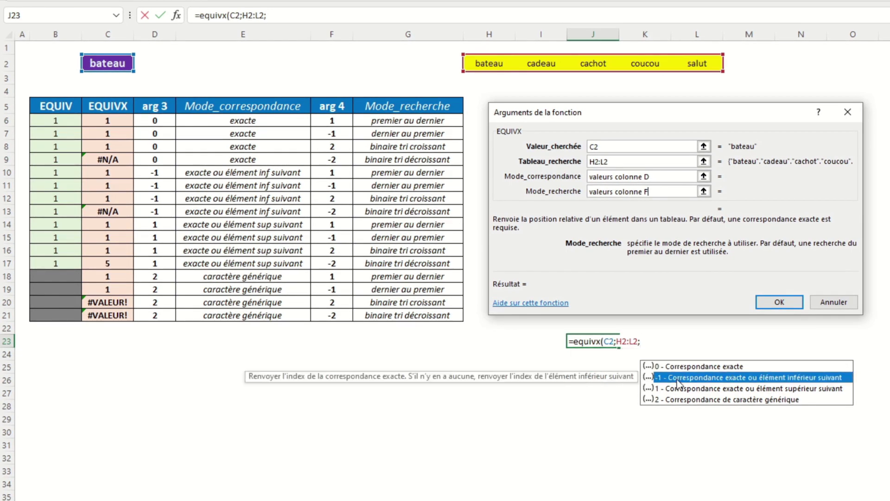
left_click(677, 389)
left_click(676, 400)
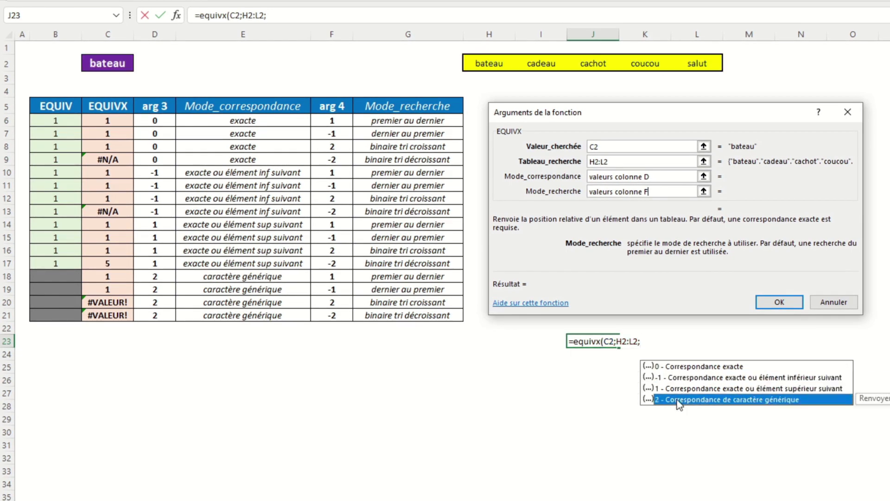
left_click(678, 366)
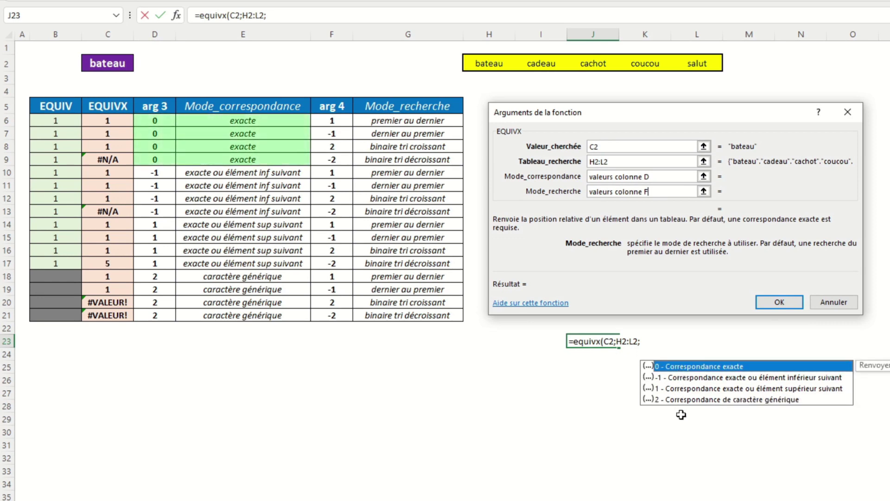
left_click(709, 380)
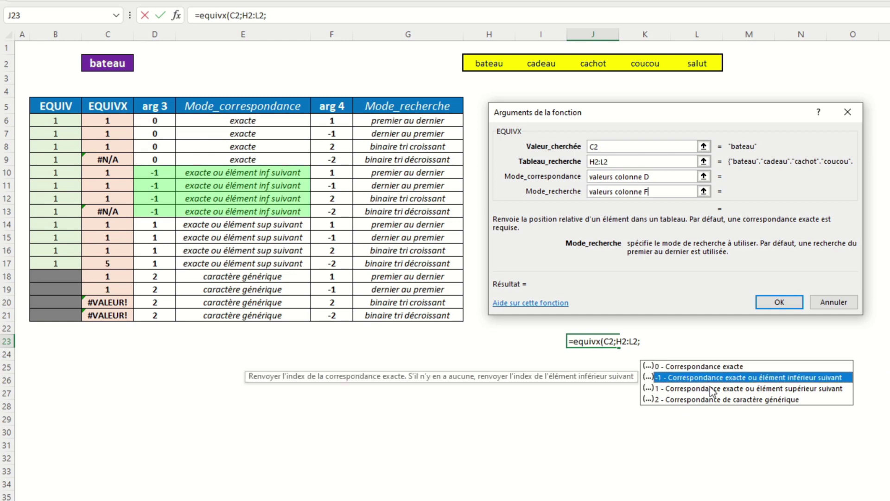
left_click(709, 391)
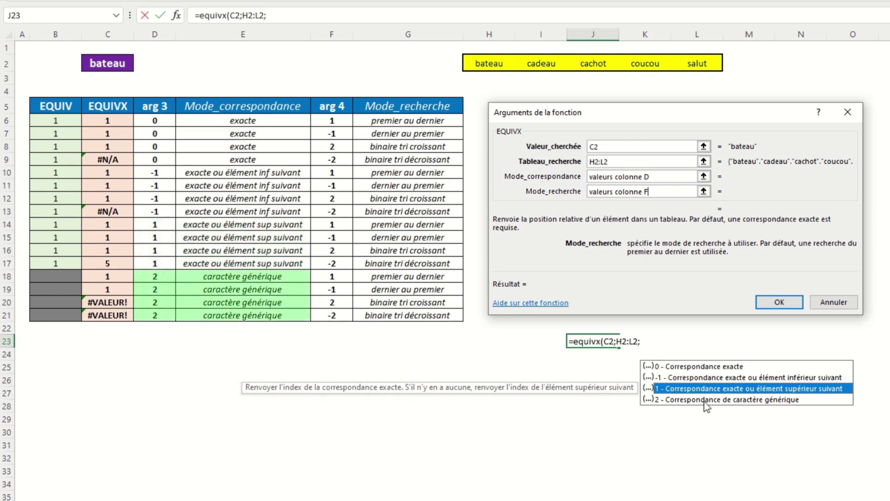
left_click(705, 400)
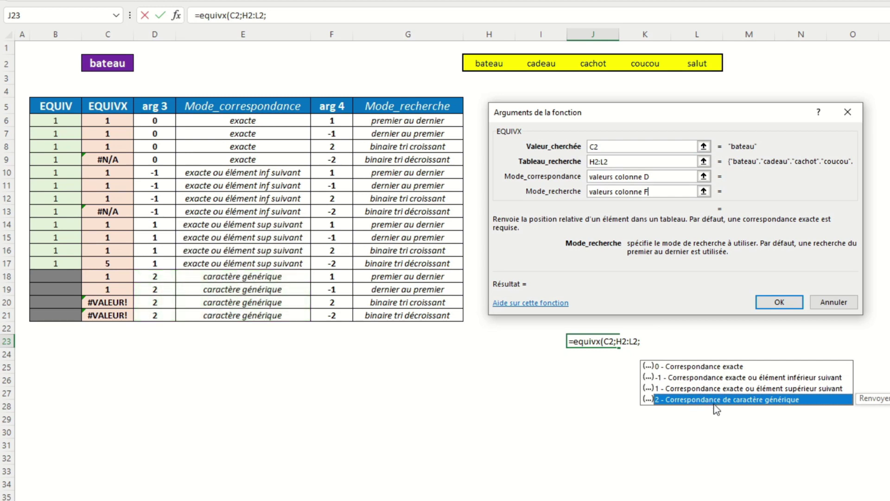
double_click(681, 368)
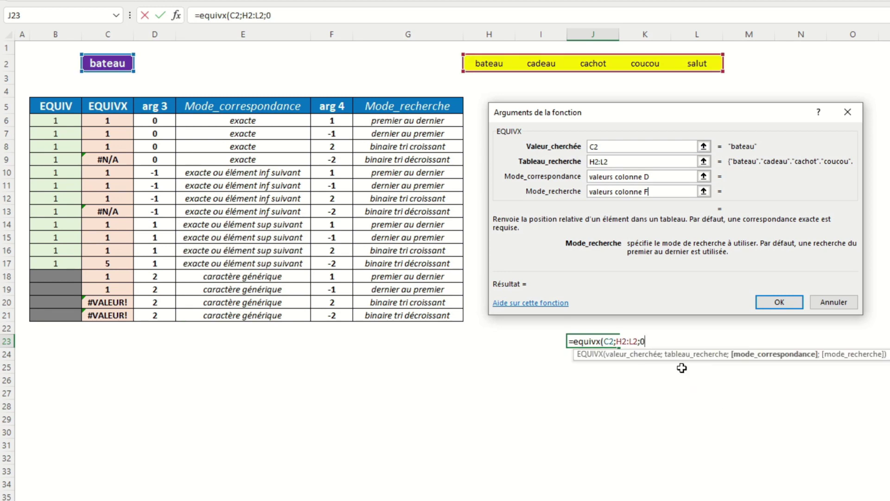
Review the search mode options, enter 1 as the fourth argument and discard the EQUIVX formula in J23
type(";")
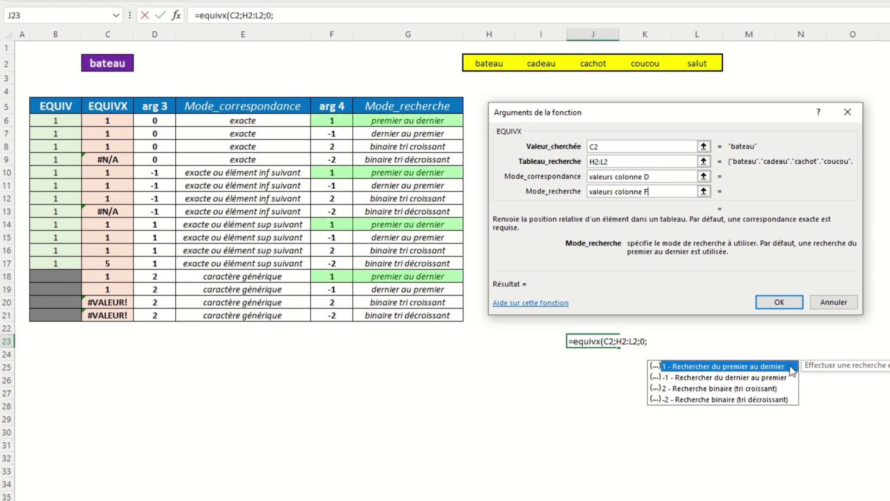
left_click(785, 378)
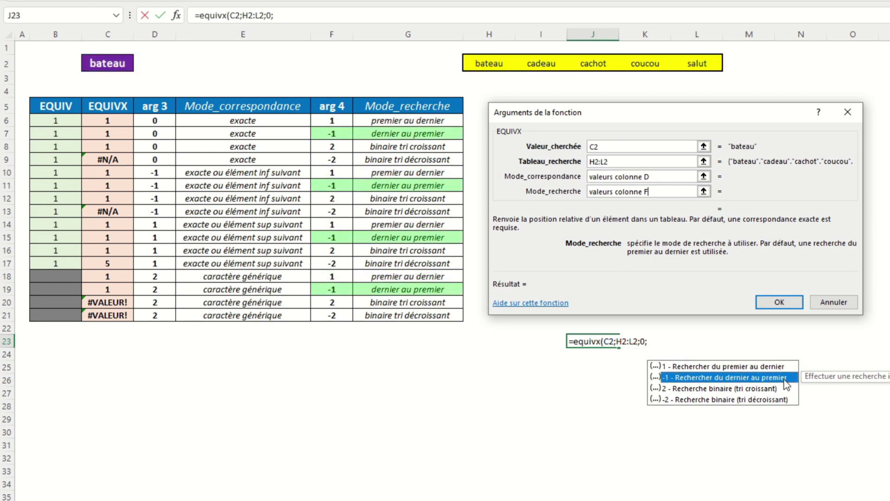
left_click(787, 389)
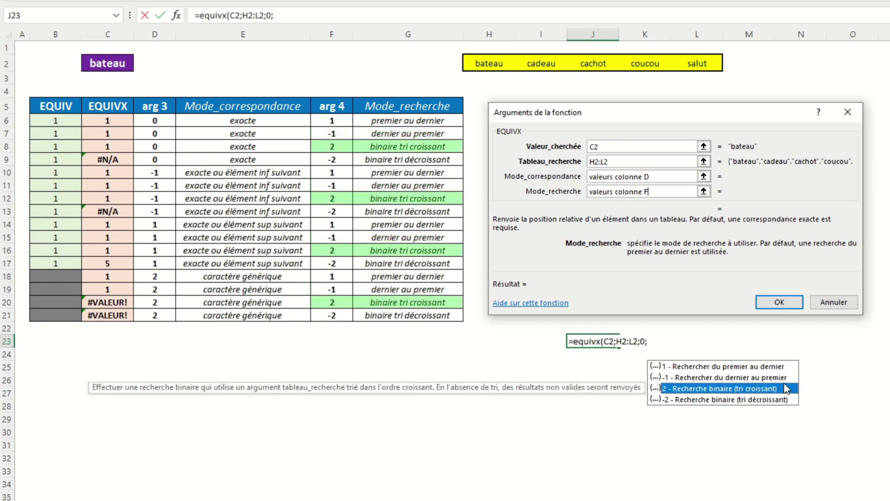
left_click(782, 403)
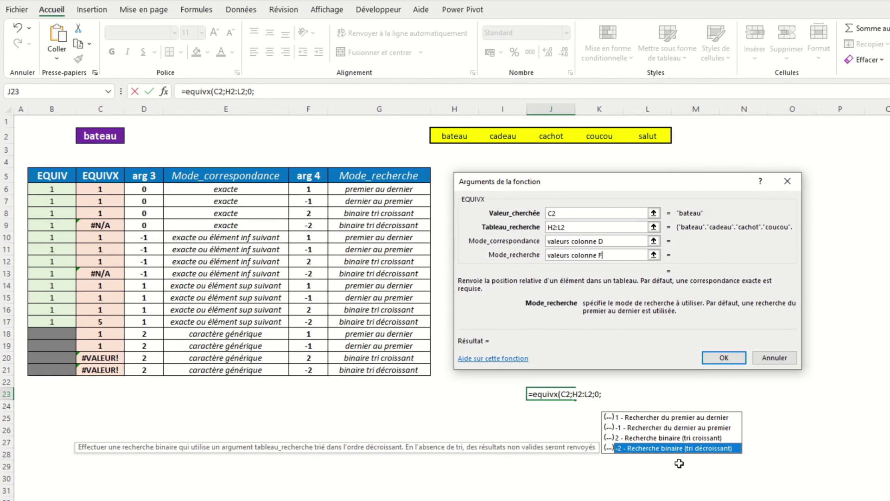
type("1")
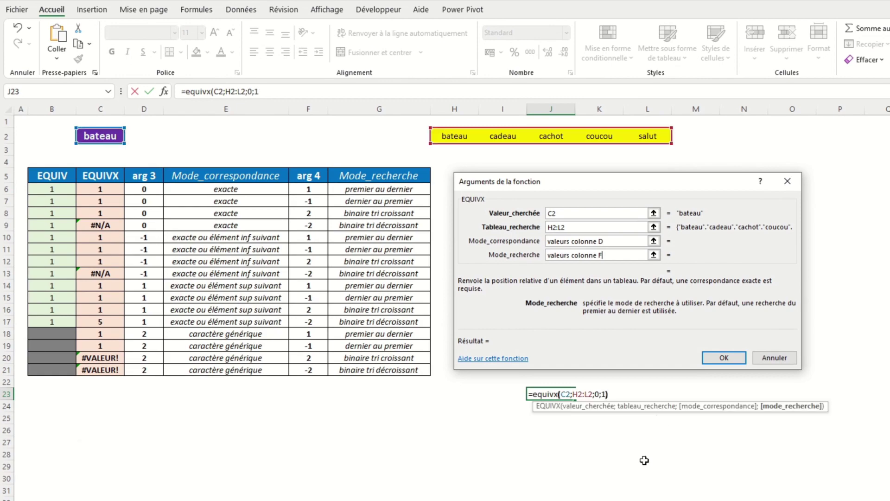
key("Escape")
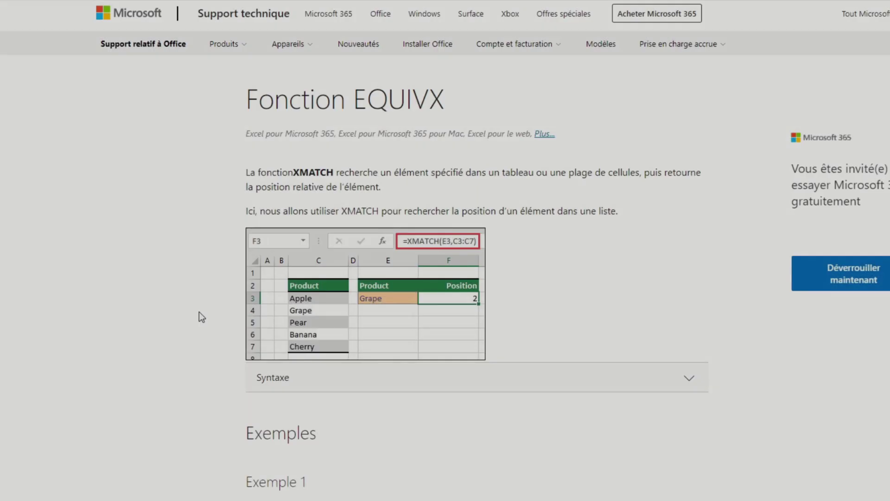
Read through the examples on Microsoft's support page for the EQUIVX function
scroll(198, 311, "down", 7)
scroll(199, 312, "down", 15)
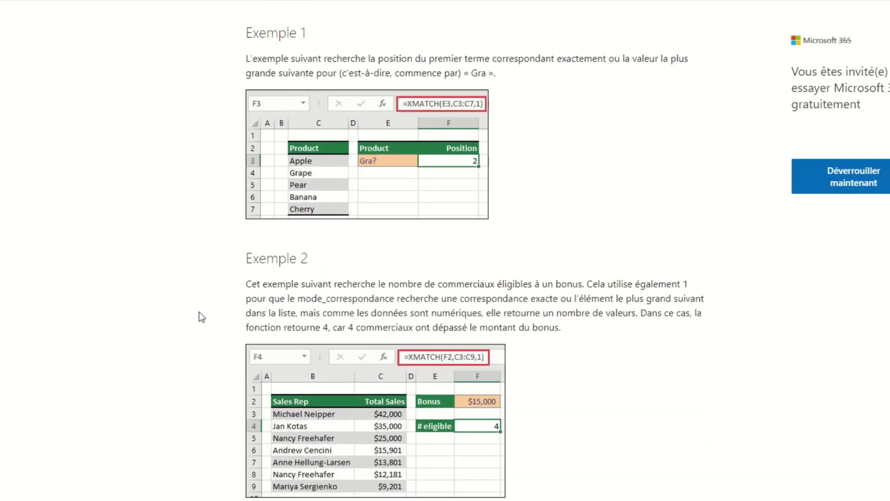
scroll(199, 312, "down", 6)
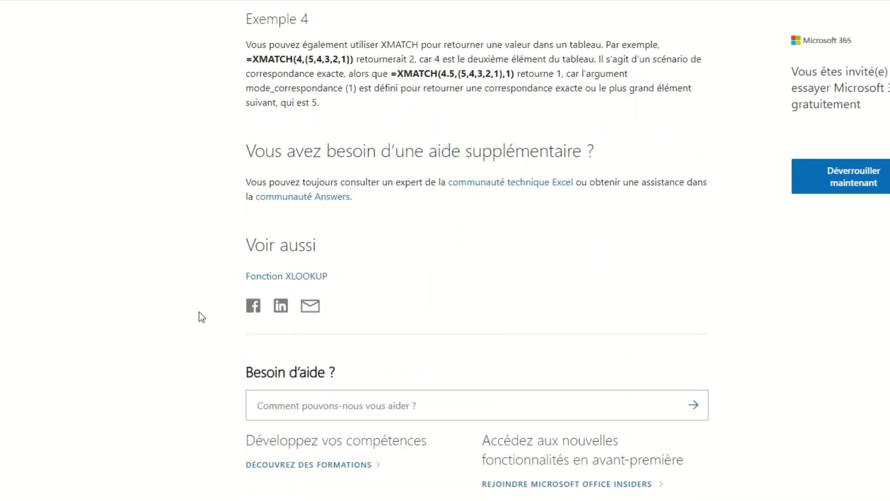
scroll(199, 311, "up", 2)
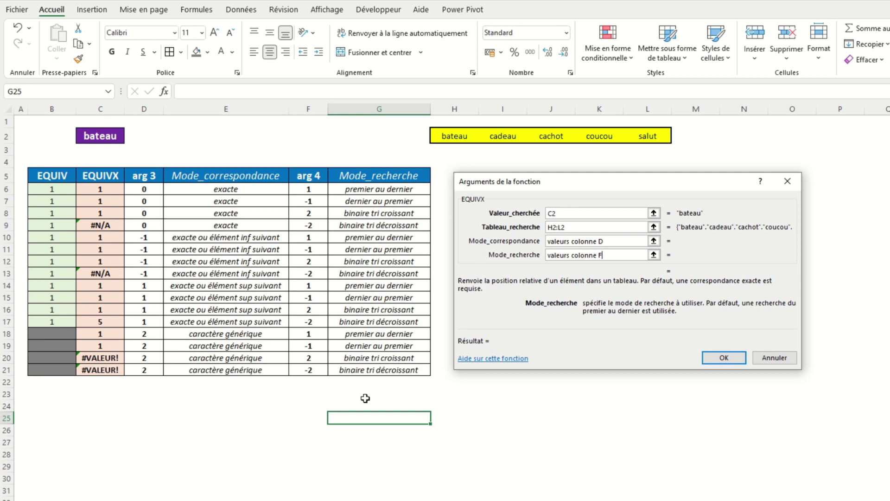
Examine the EQUIV formula in B6 and the results in B6:B17 against the search value C2 and list item H2
left_click(103, 139)
double_click(66, 189)
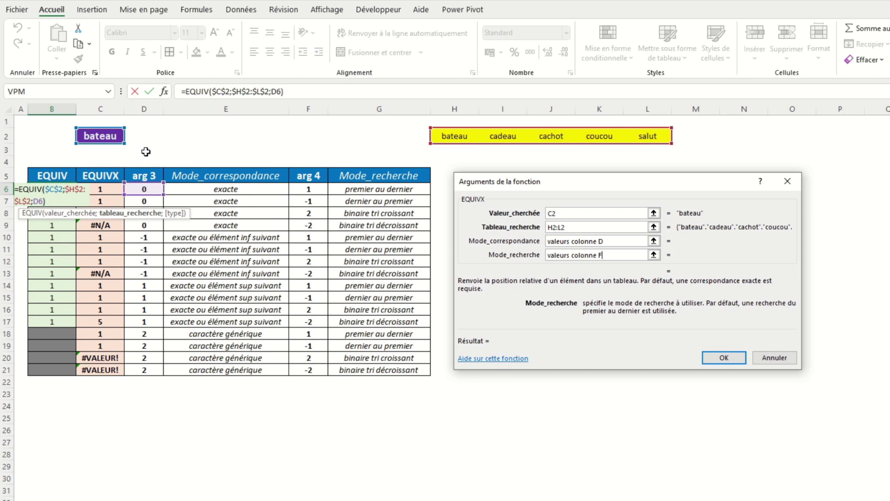
key("Return")
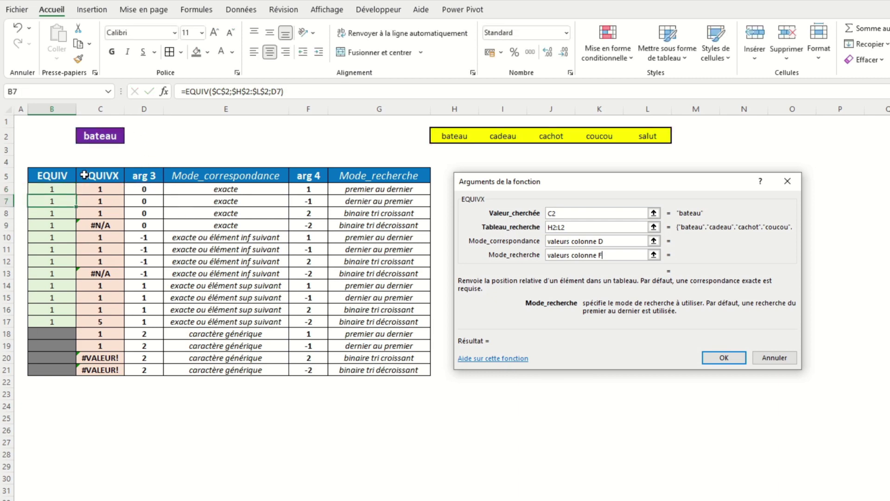
left_click_drag(64, 190, 60, 326)
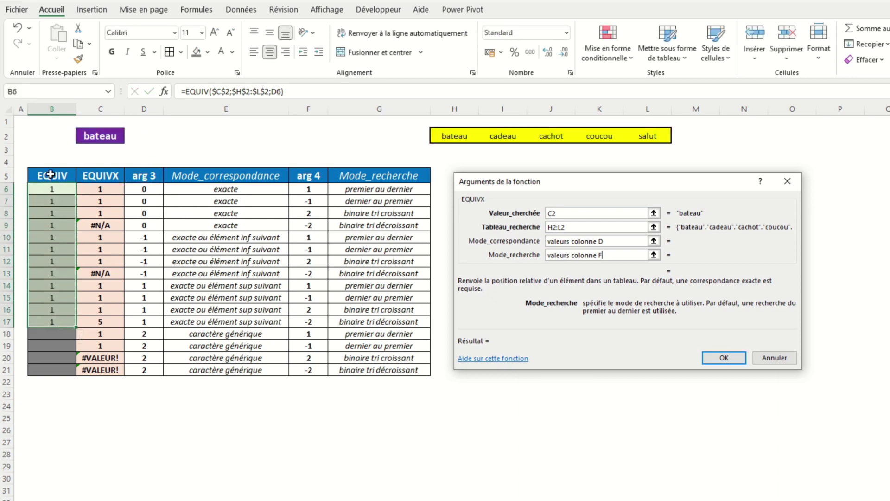
left_click(52, 189)
left_click(439, 137)
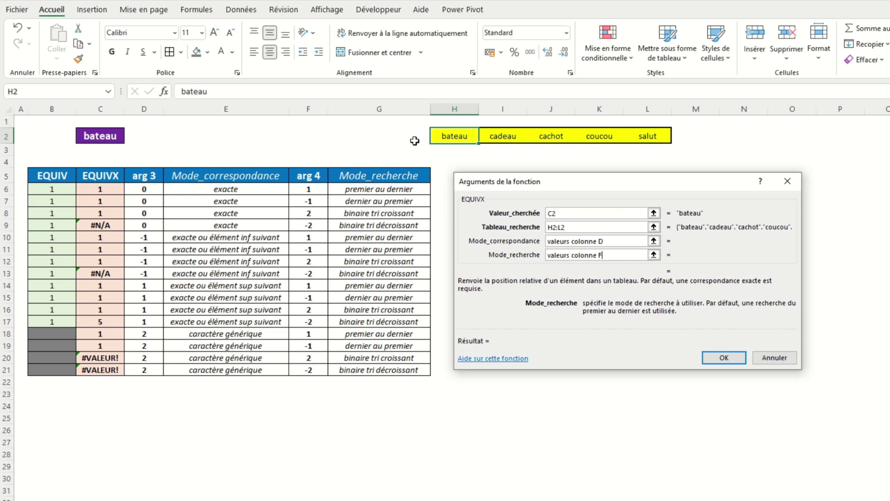
Set the search value in C2 to cadeau
left_click(97, 138)
type("cadeau")
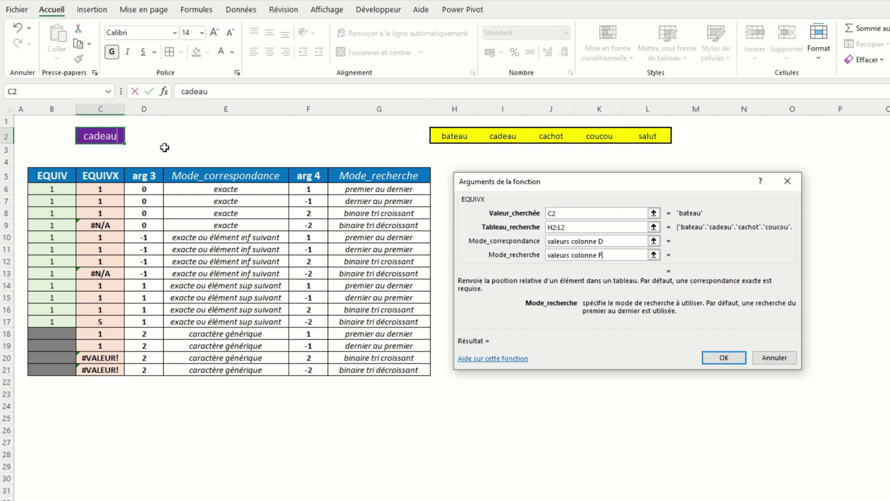
key("Return")
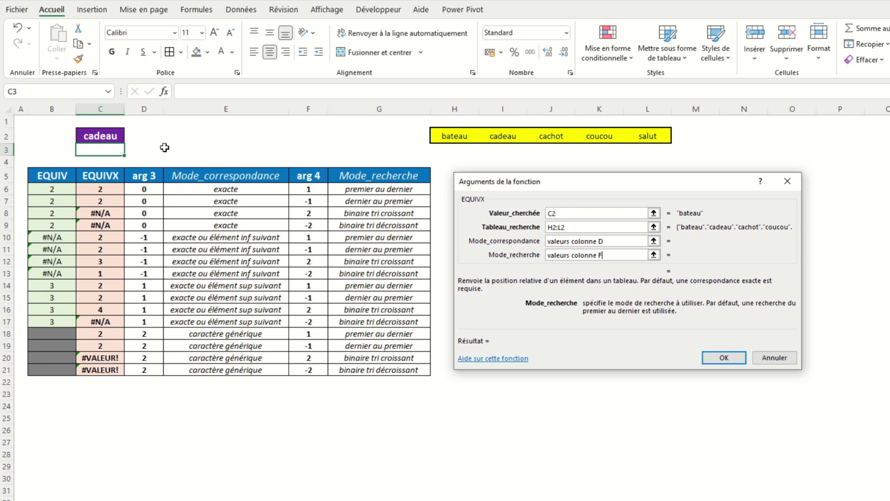
Examine the EQUIV results in B6:B9, B10 and B14 against the list item cadeau in I2
left_click_drag(62, 186, 62, 226)
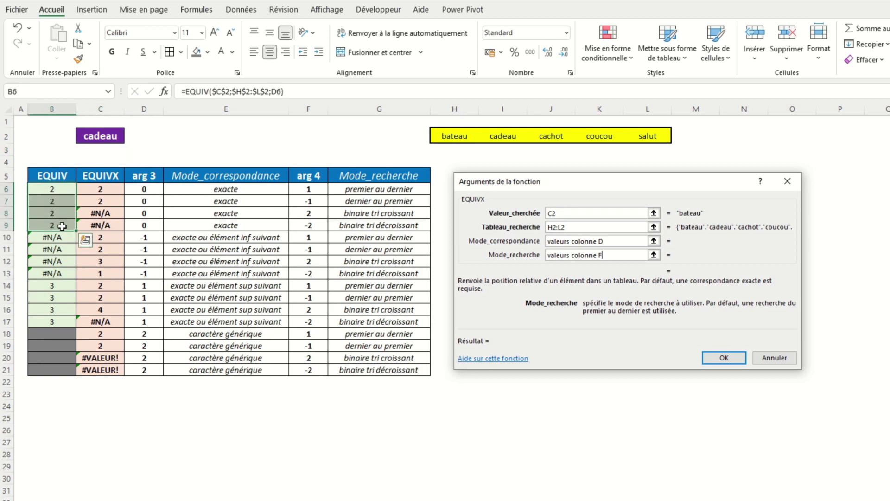
left_click(60, 187)
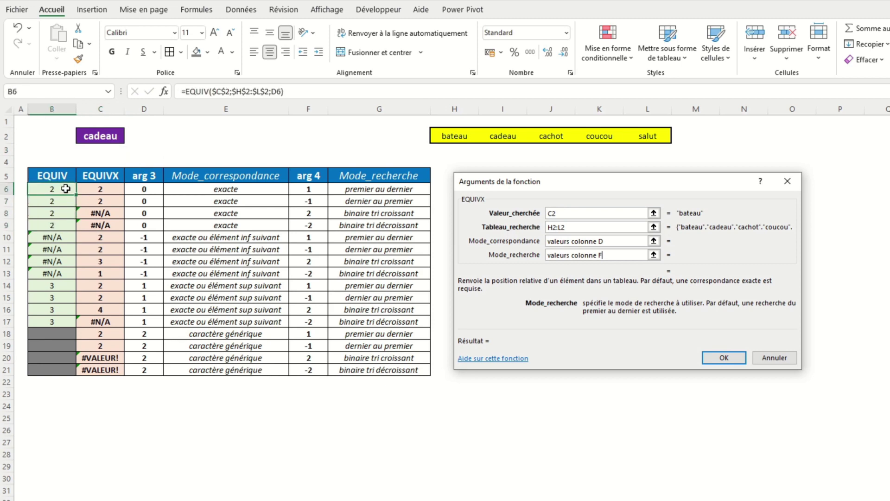
left_click(510, 132)
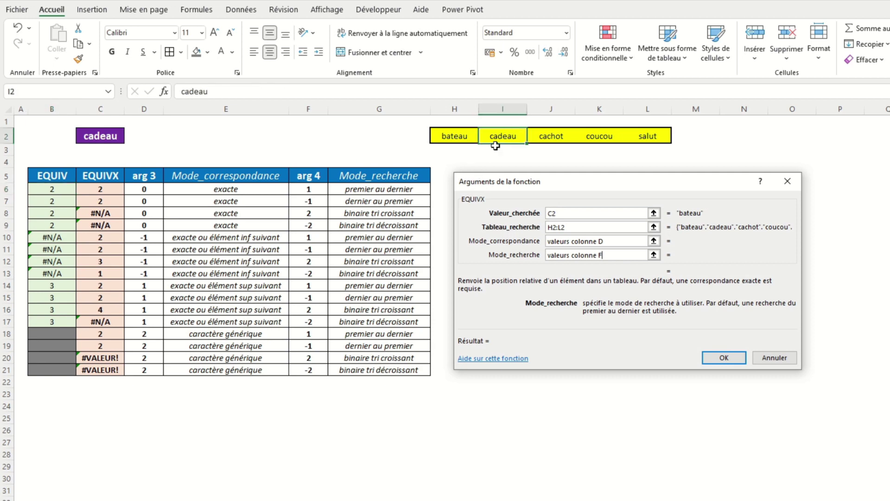
left_click(51, 238)
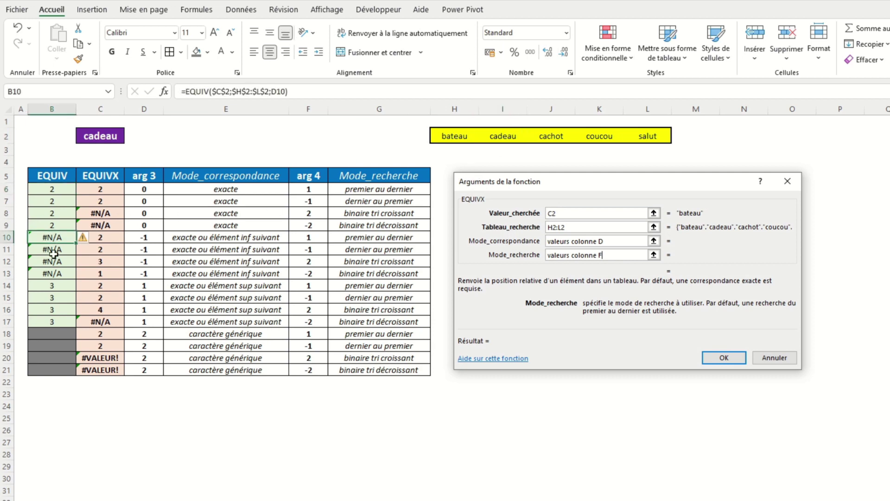
left_click(63, 284)
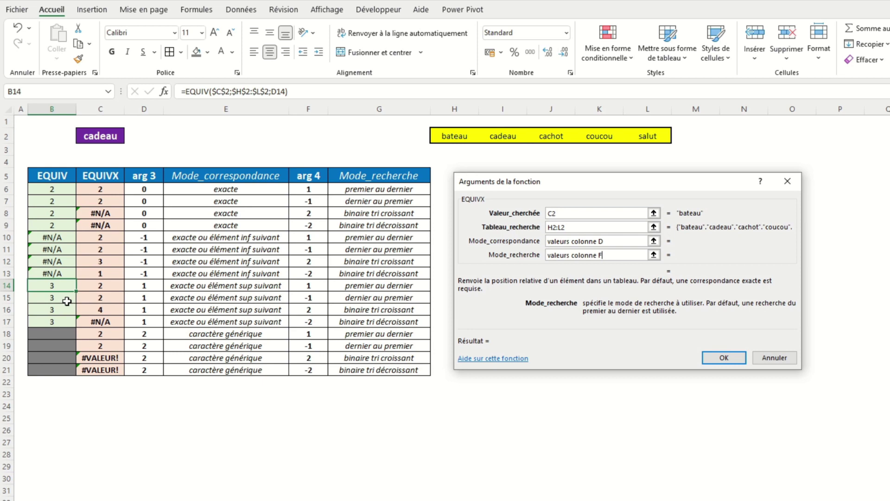
Set the search value in C2 to cachot and check the EQUIV results in B6 and B15
left_click(101, 139)
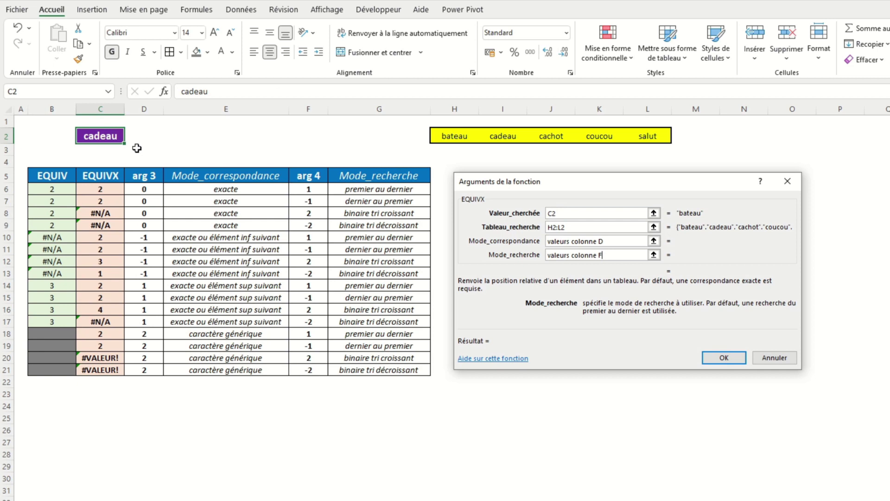
type("cachot")
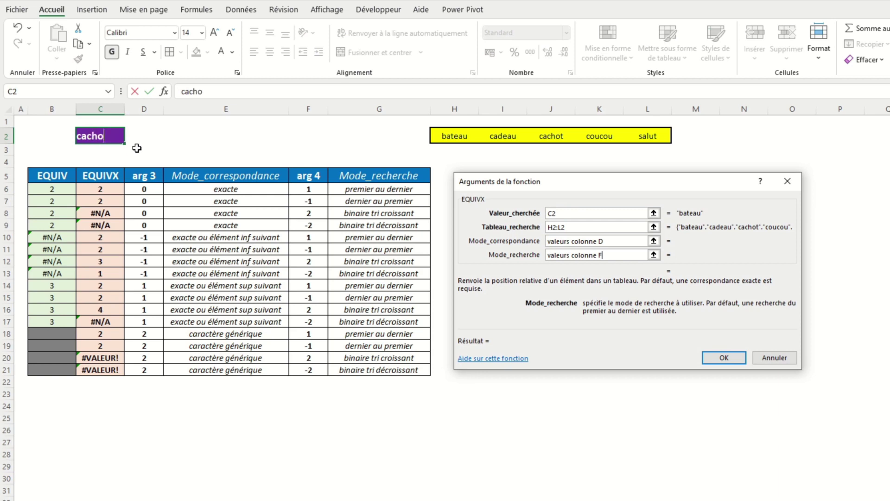
key("Return")
left_click(69, 188)
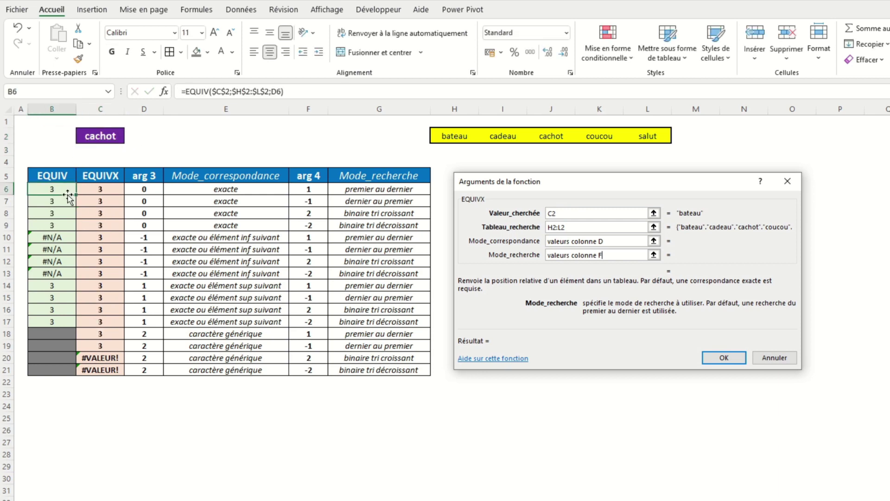
left_click(64, 296)
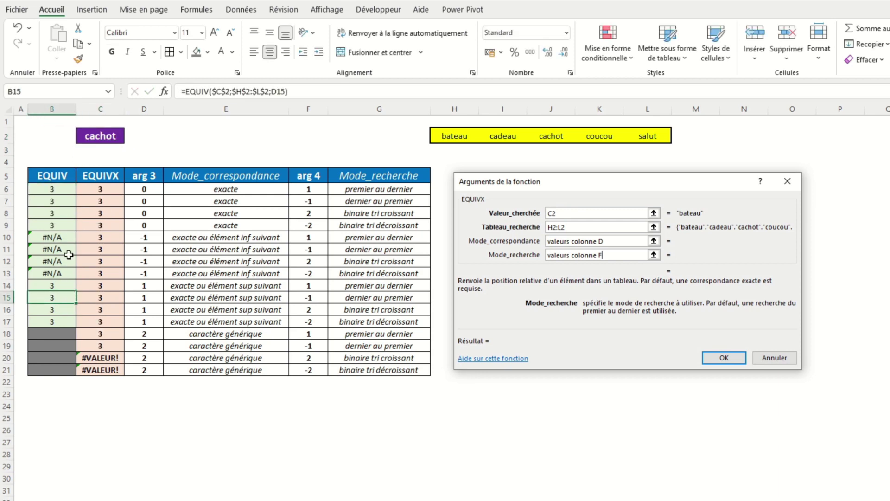
Try coucou and salut in turn as the search value in C2
left_click(105, 136)
type("coucou")
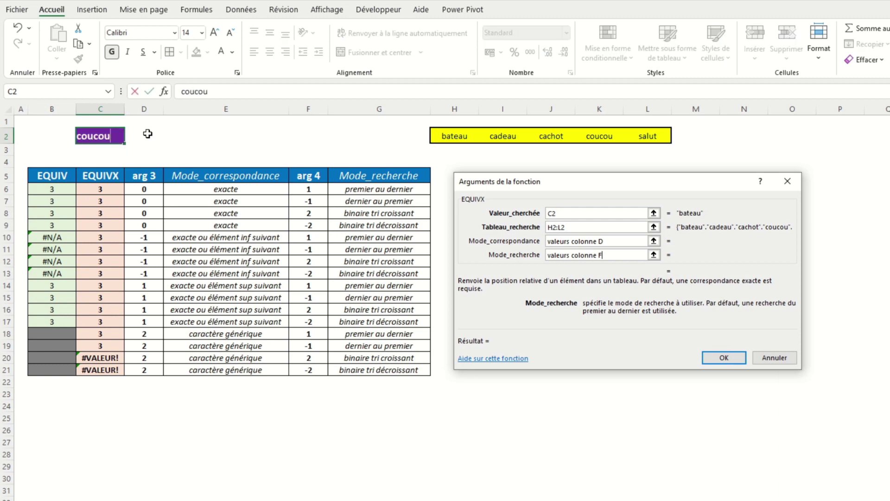
key("Return")
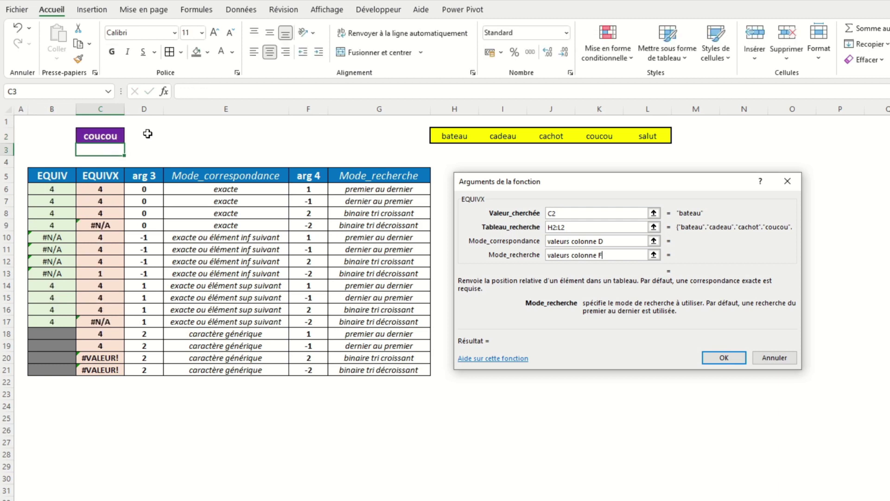
left_click(122, 136)
type("salut")
key("Return")
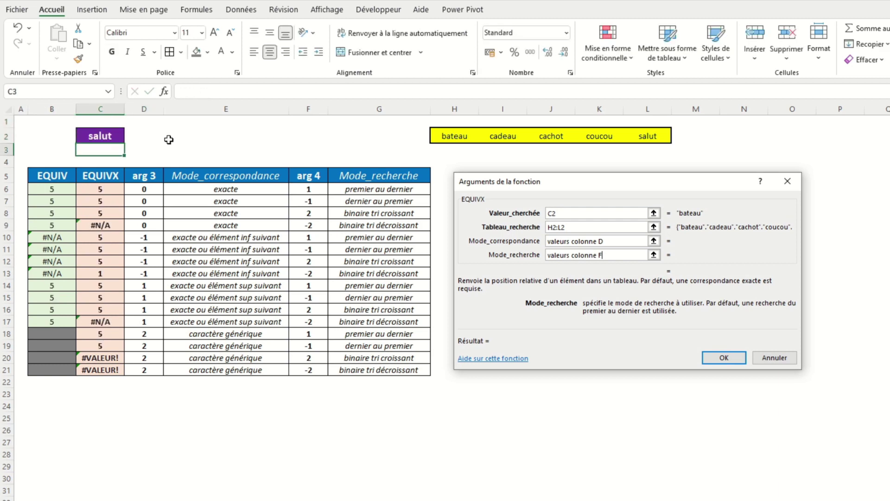
Set the search value in C2 to the wildcard ca* and check the list item in I2
key("Up")
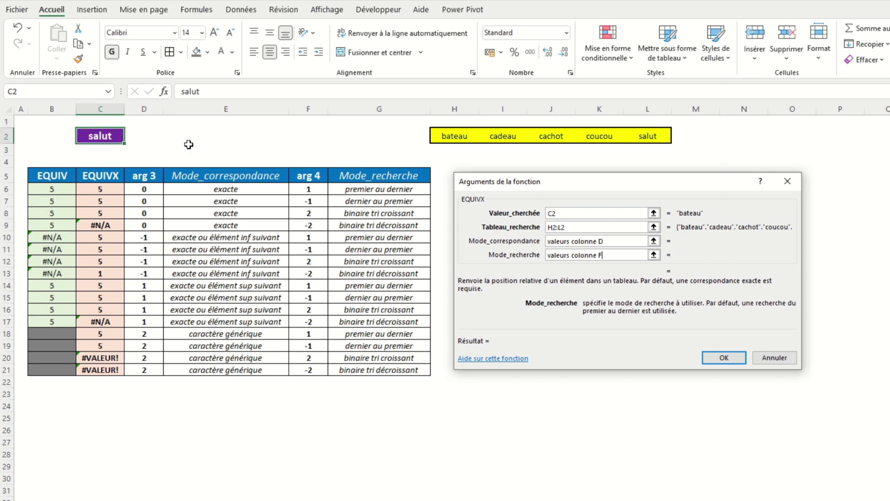
type("ca")
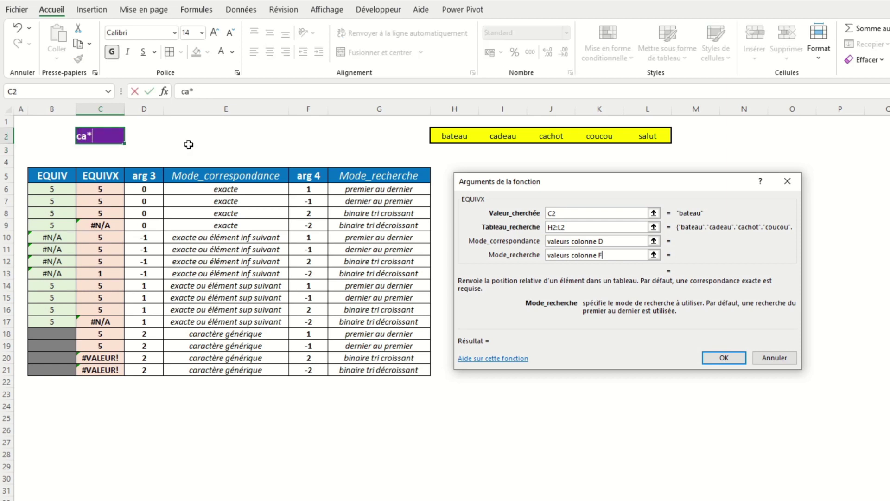
type("*")
key("Return")
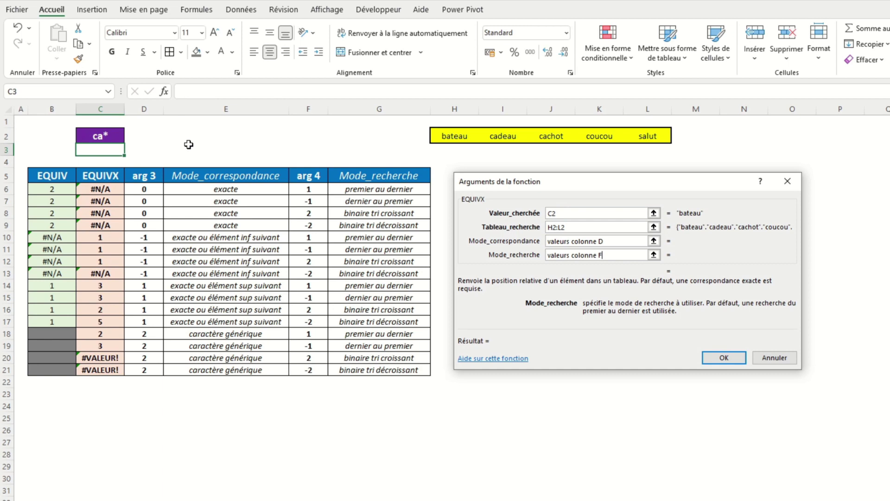
left_click(499, 139)
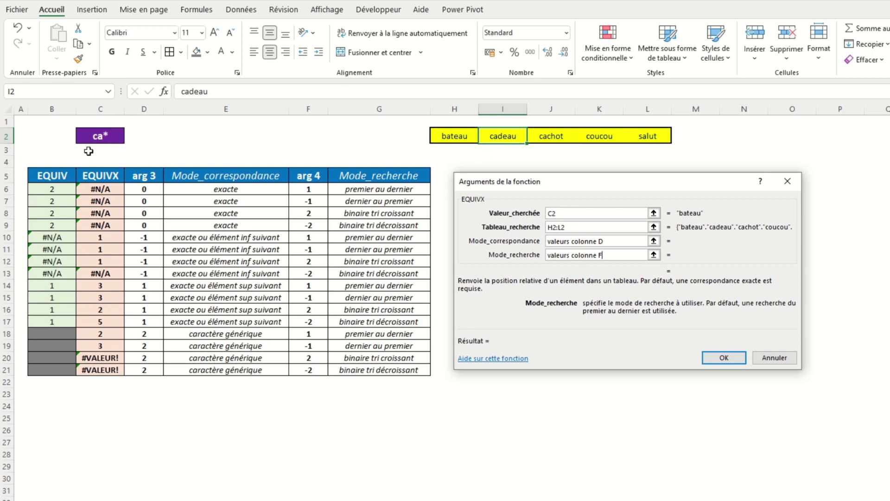
Set the search value in C2 to the wildcard cac*
left_click(100, 136)
key("F2")
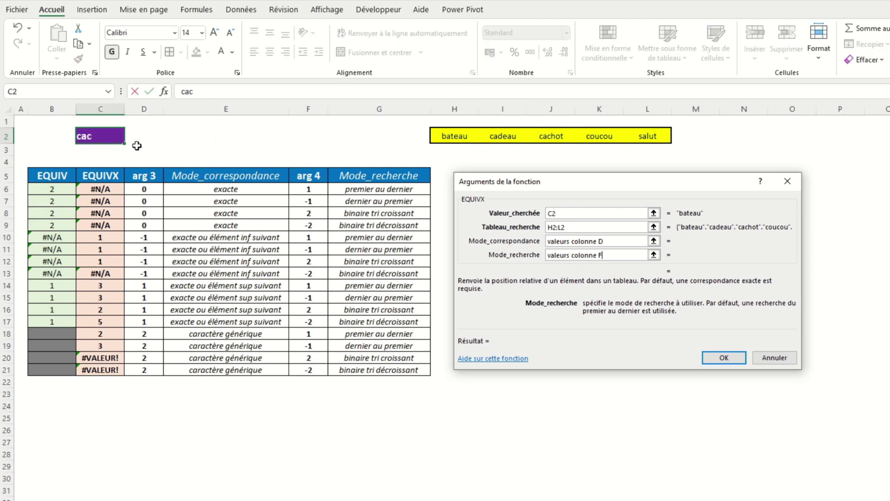
key("Return")
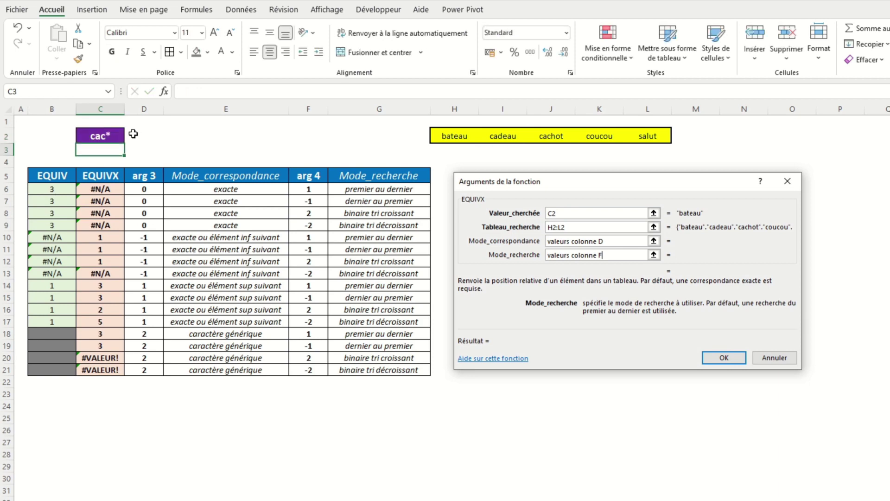
Examine the EQUIV results for the wildcard search in B6:B9 and B14:B16 and the match mode in D6
left_click(65, 200)
left_click(64, 220)
left_click(60, 186)
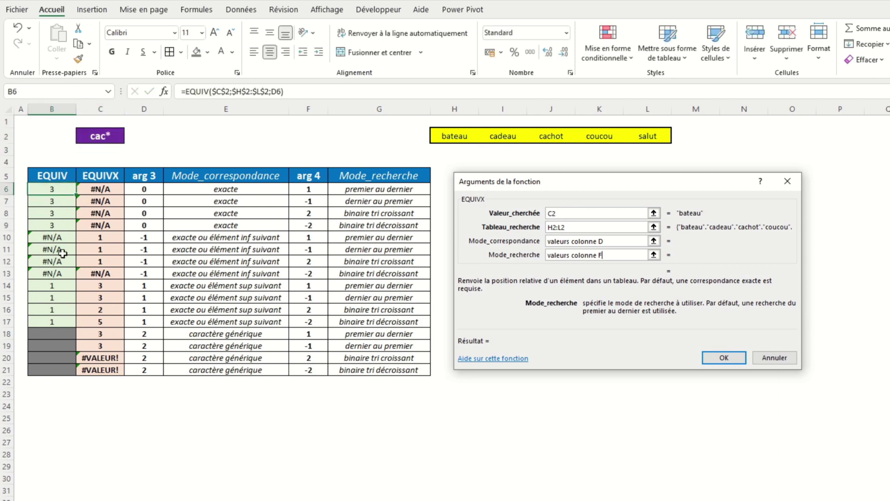
left_click(58, 288)
left_click(60, 309)
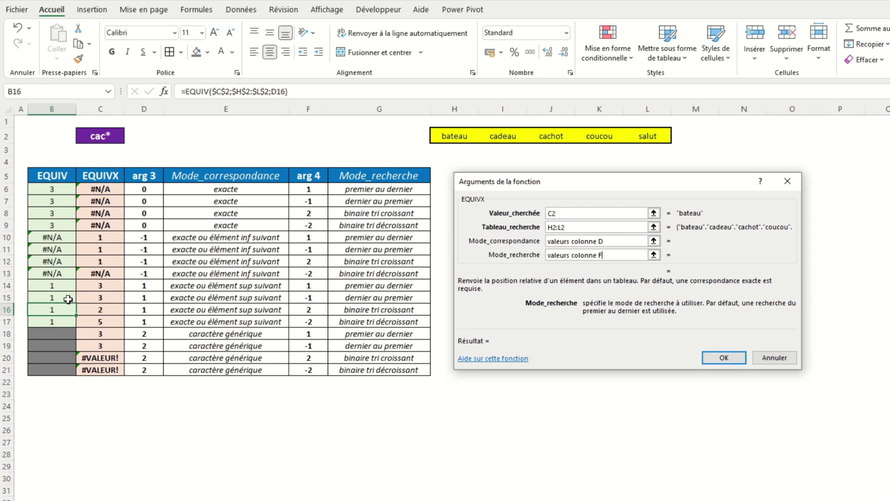
left_click(68, 300)
left_click(68, 288)
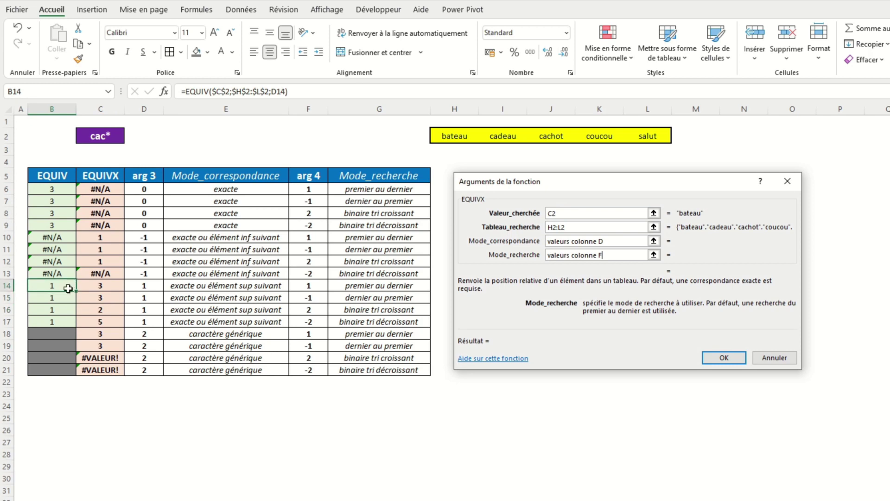
left_click(142, 192)
Try cadeau and bateau in turn as the search value in C2
left_click(120, 138)
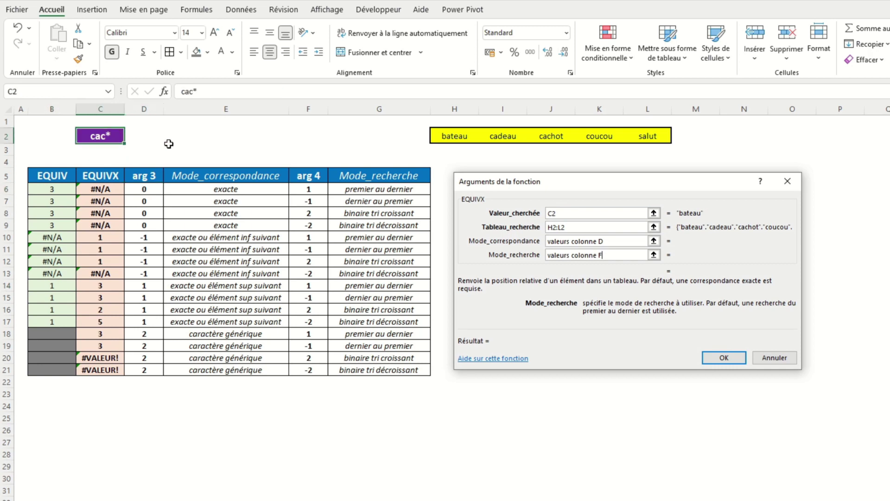
type("cadeau")
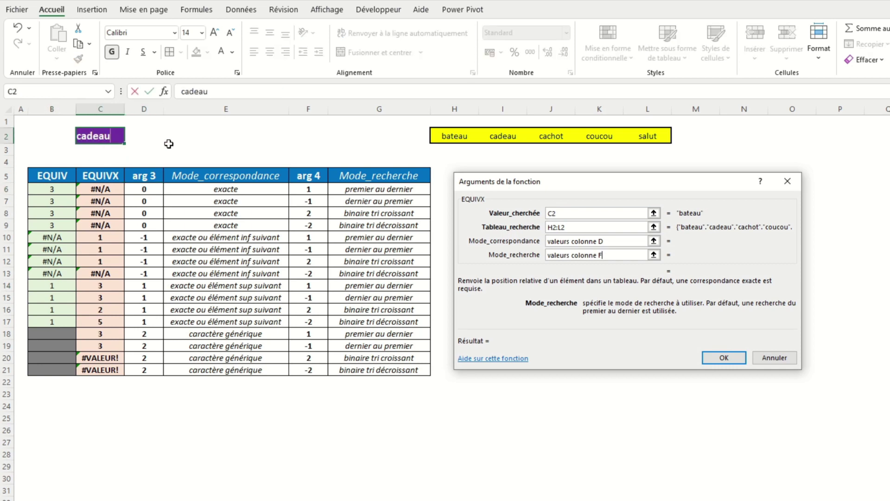
key("ctrl+Return")
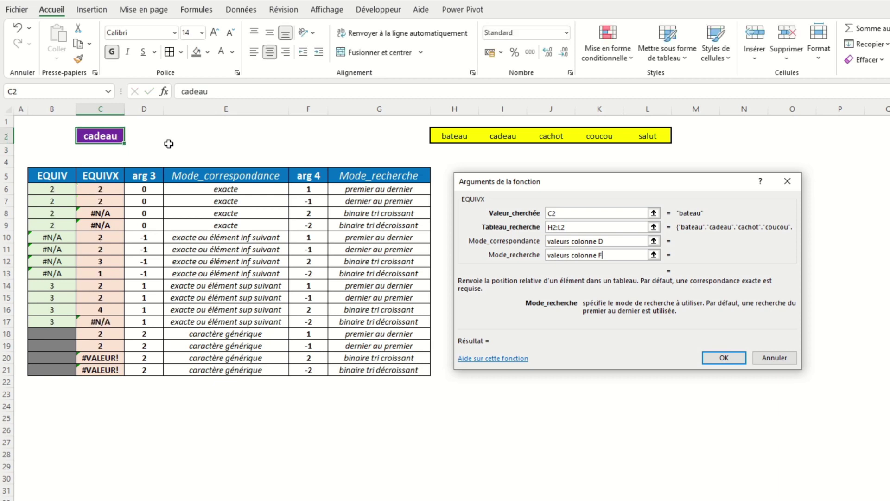
type("bateau")
key("Return")
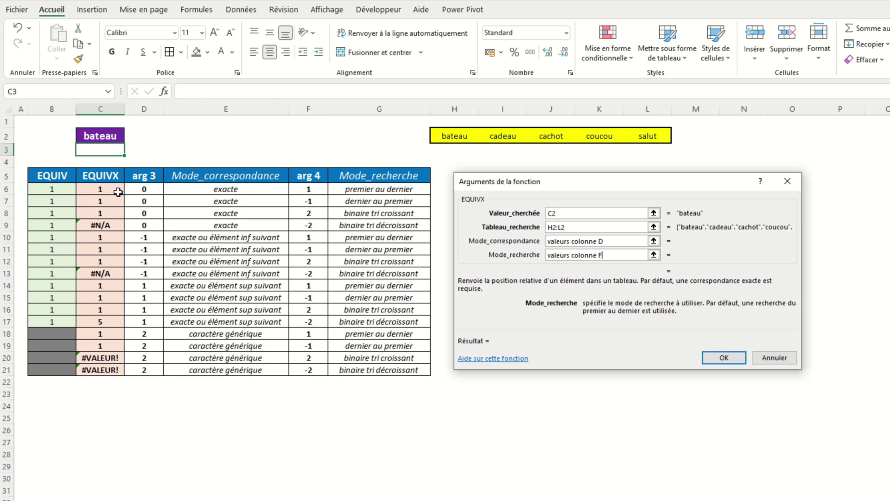
Examine the EQUIVX results in C6:C19, focusing on rows 9, 13 and 17 and their match and search modes
left_click_drag(118, 192, 115, 347)
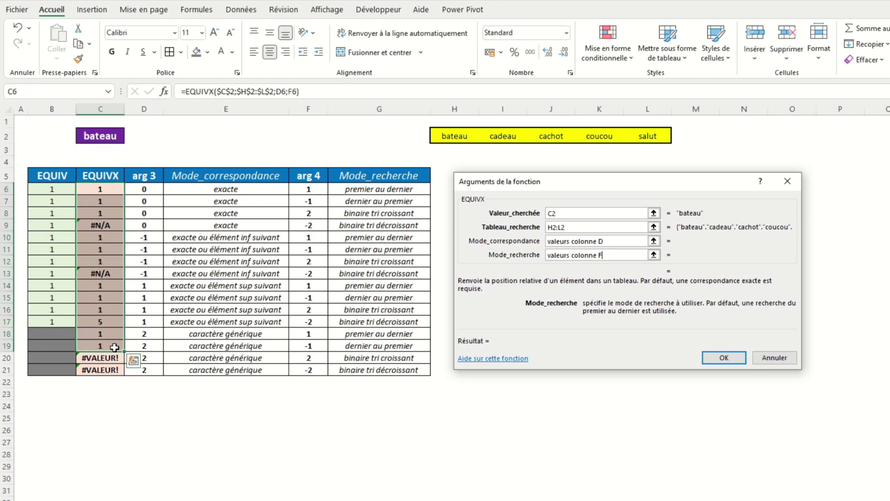
left_click(113, 225)
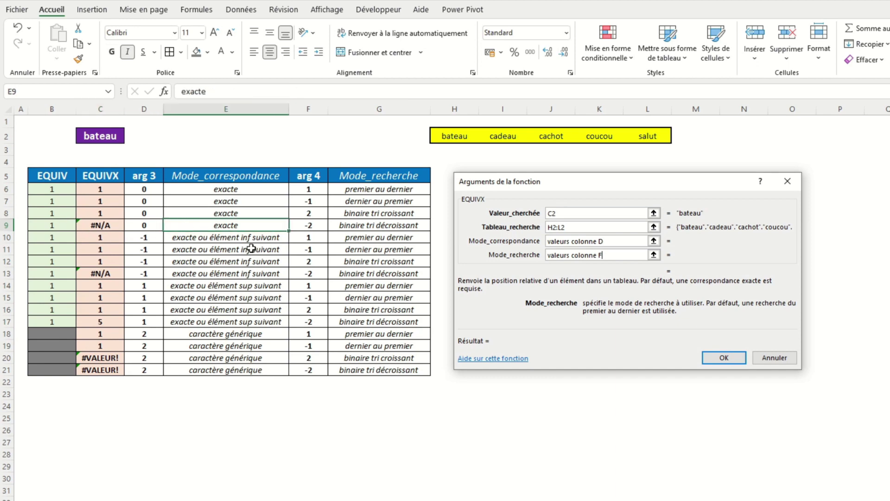
left_click(345, 226)
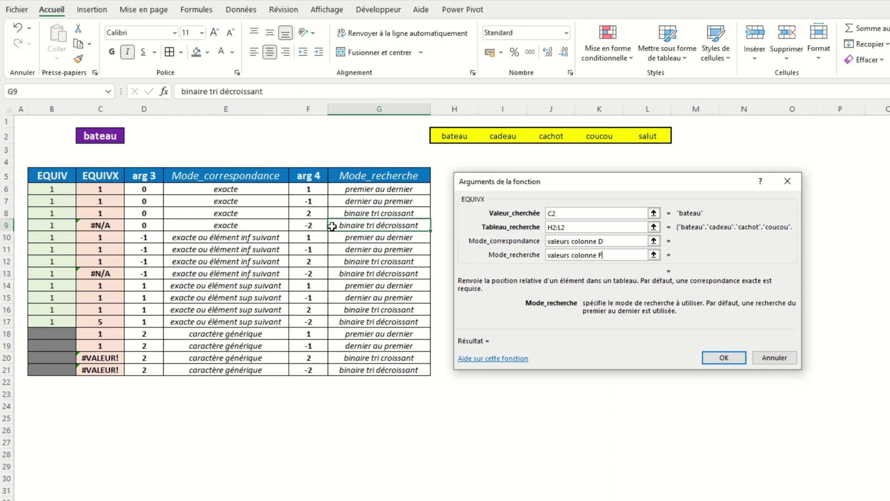
left_click(111, 274)
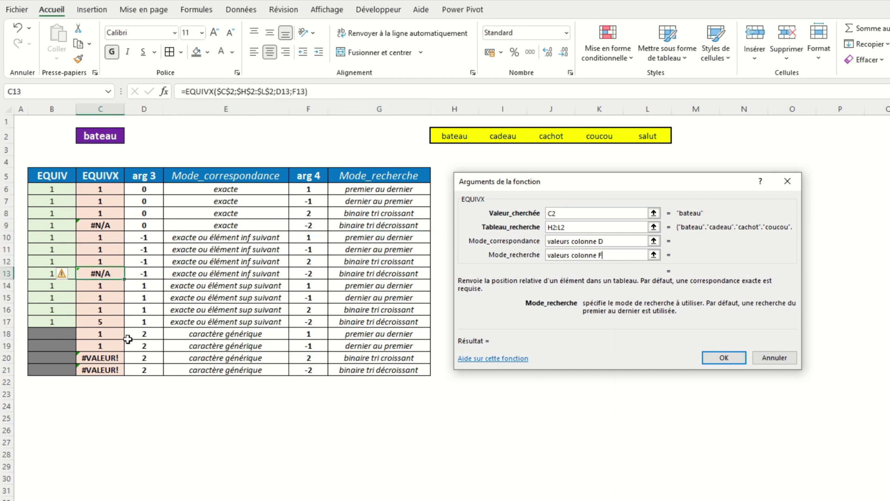
left_click(118, 325)
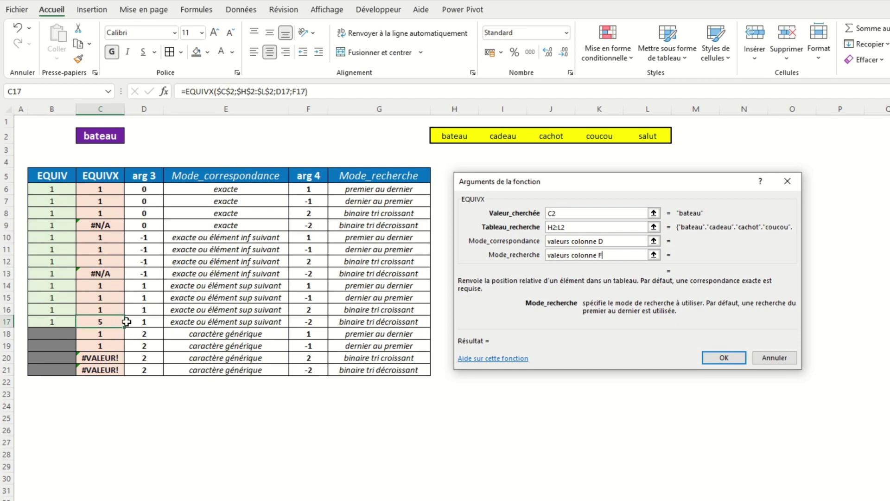
Check row 17's search mode and EQUIVX result against the list items from L2 back to H2 and the search value in C2
left_click(334, 323)
left_click(662, 137)
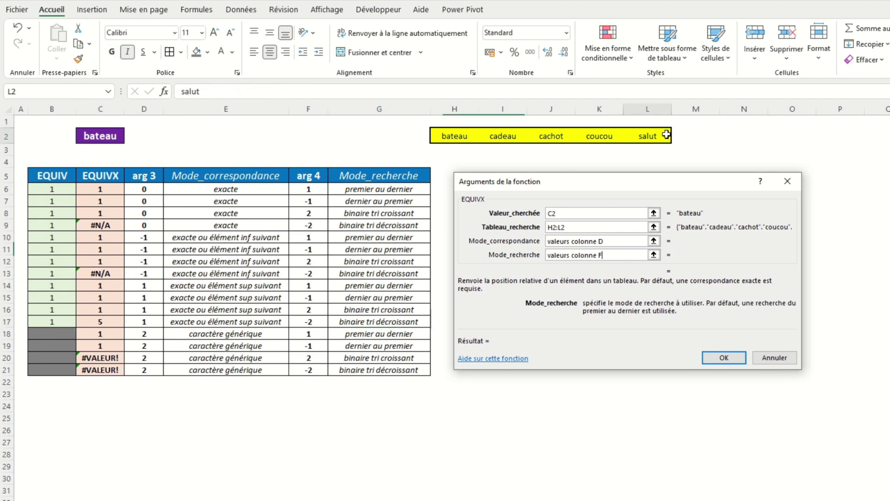
left_click(601, 138)
left_click(560, 140)
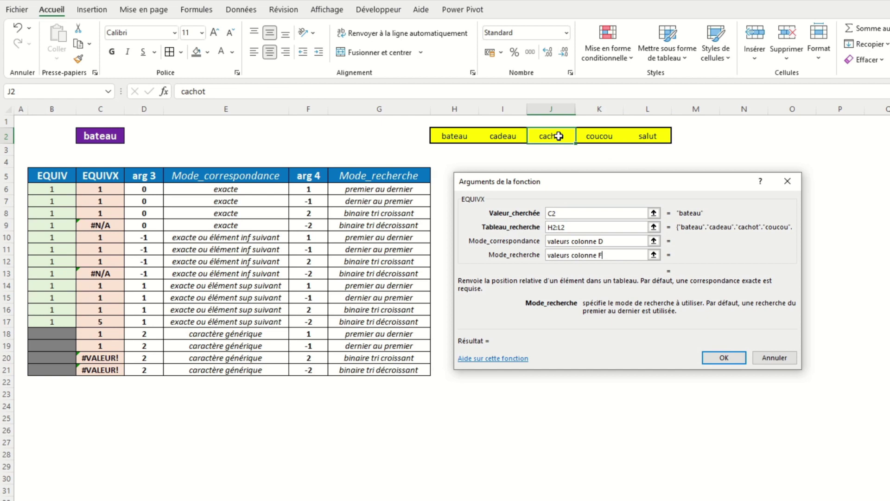
left_click(513, 140)
left_click(465, 136)
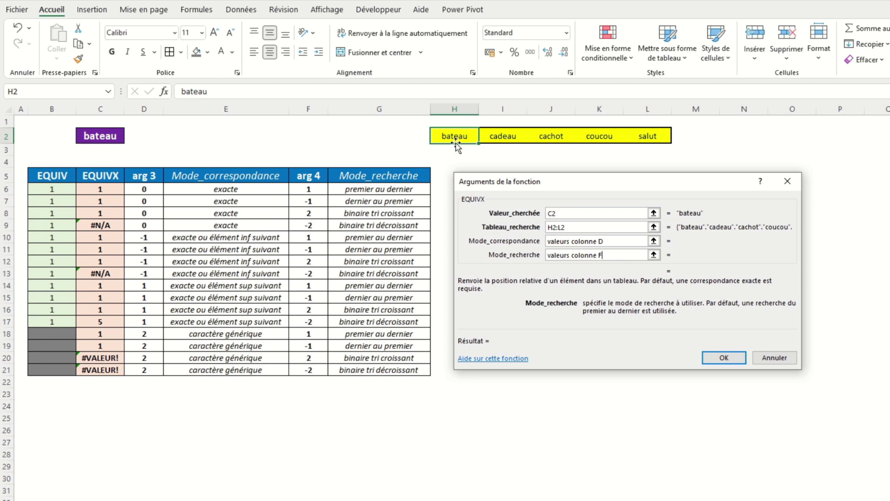
left_click(104, 139)
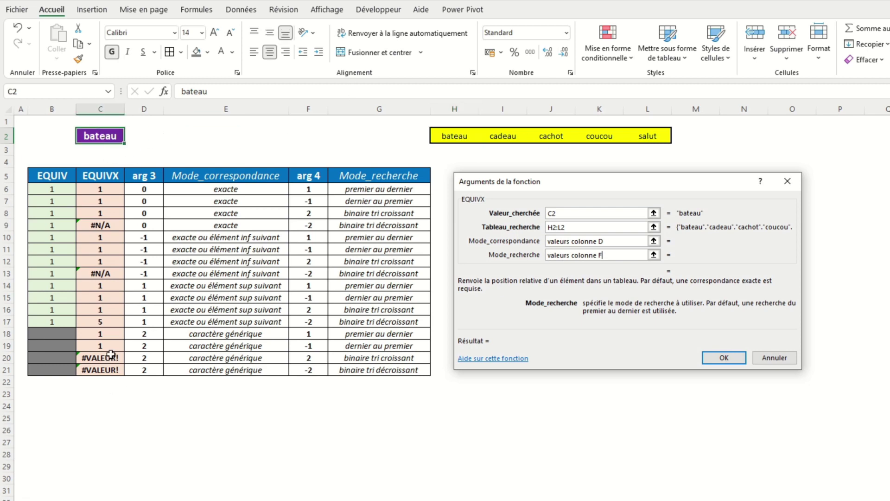
left_click(108, 322)
Try ca and cadeau in turn as the search value in C2
left_click(115, 139)
type("ca")
key("Tab")
type("deau")
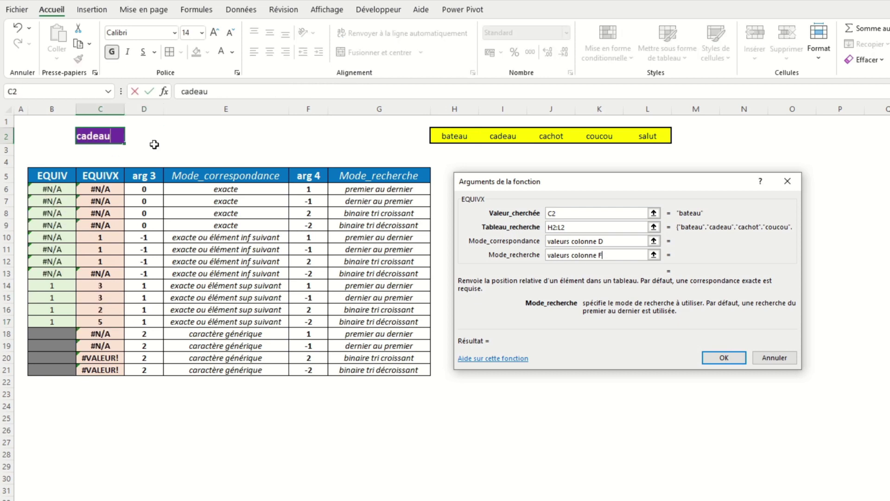
key("Return")
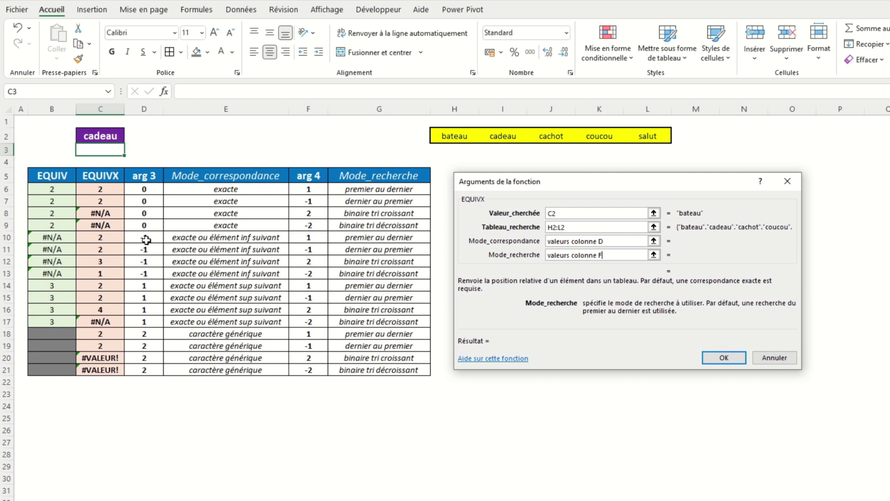
Examine the cadeau results for EQUIVX in rows 17, 16, 14, 11, 10, 9, 8 and 6, and for EQUIV in B6:B9
left_click(104, 323)
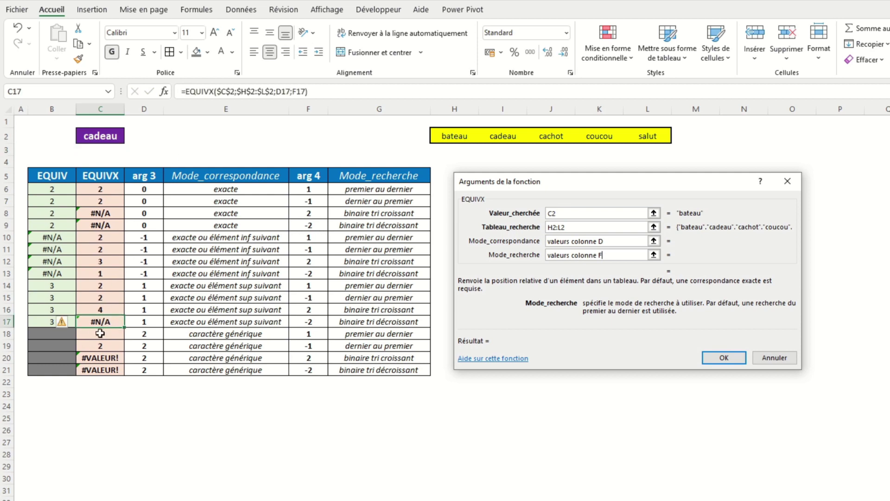
left_click(106, 309)
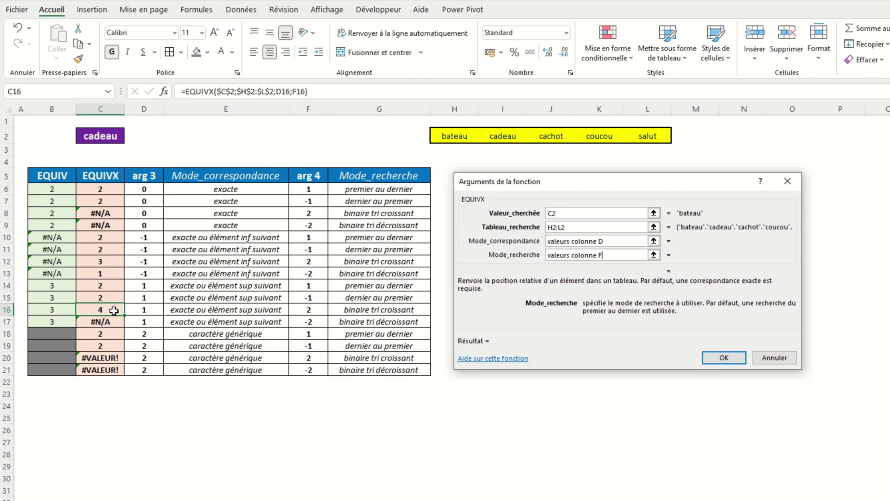
left_click(113, 296)
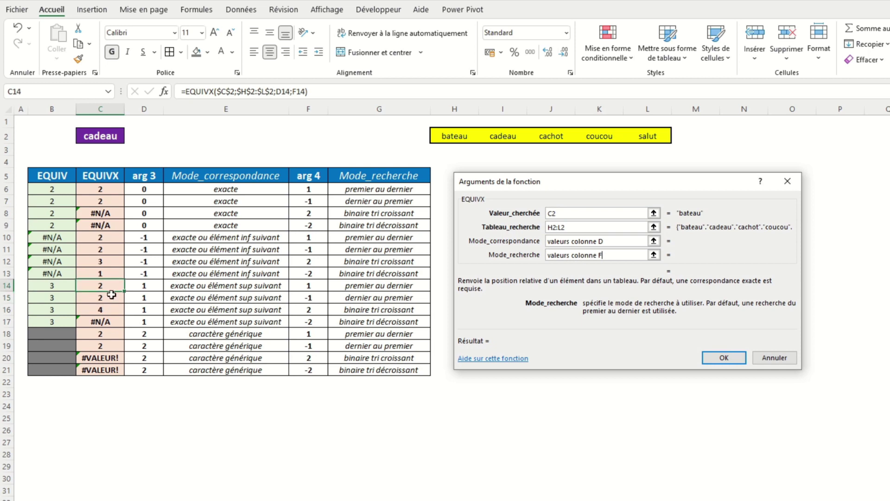
left_click(117, 239)
left_click(116, 249)
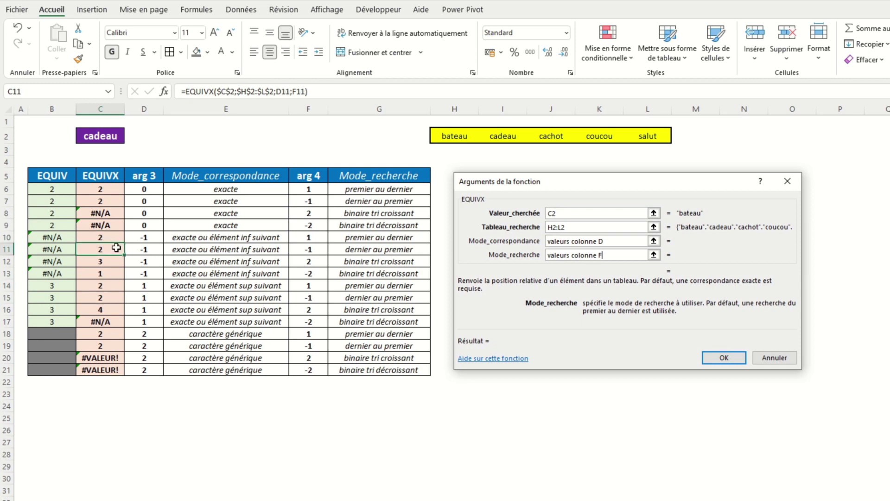
left_click_drag(54, 190, 56, 227)
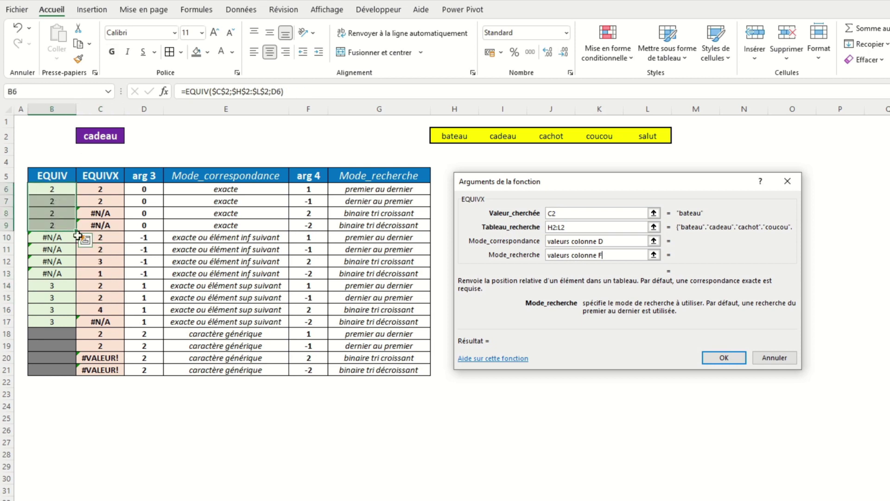
left_click(115, 193)
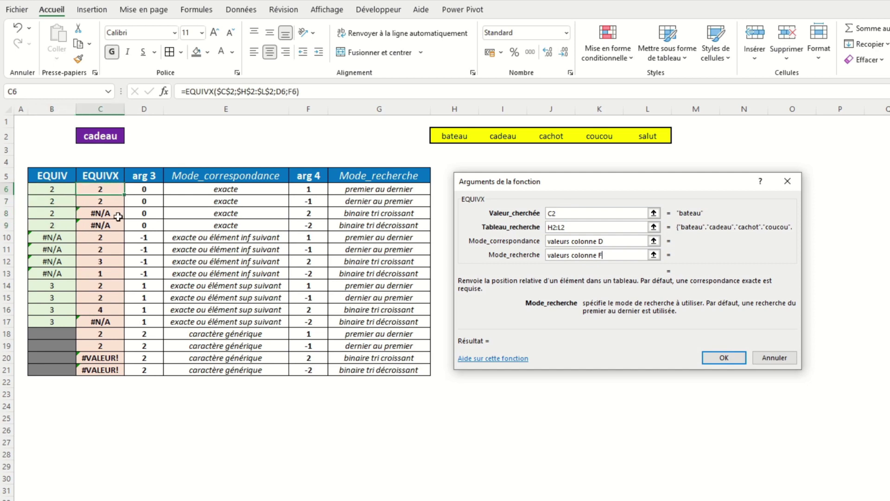
left_click_drag(119, 218, 119, 225)
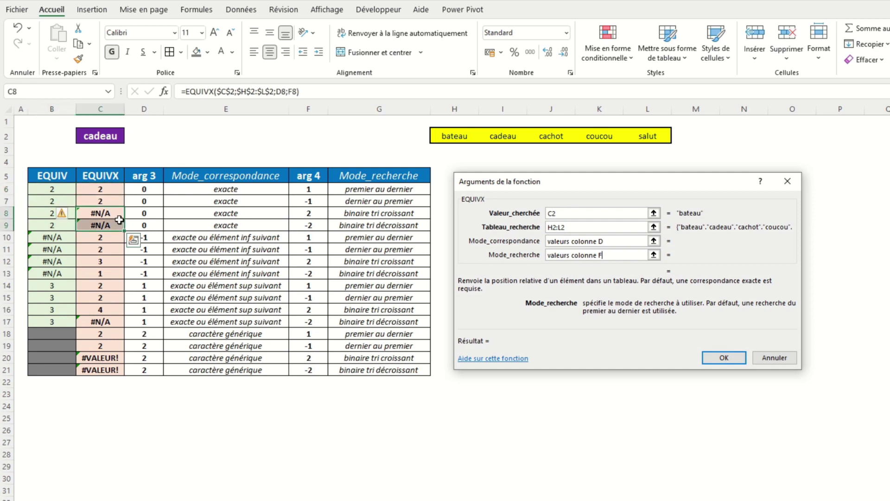
Try cachot as the search value in C2
left_click(117, 135)
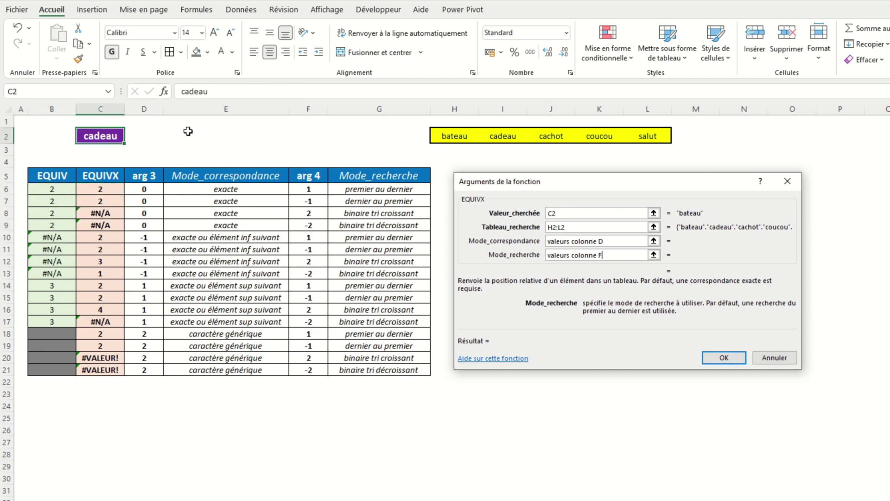
type("cachot")
key("Return")
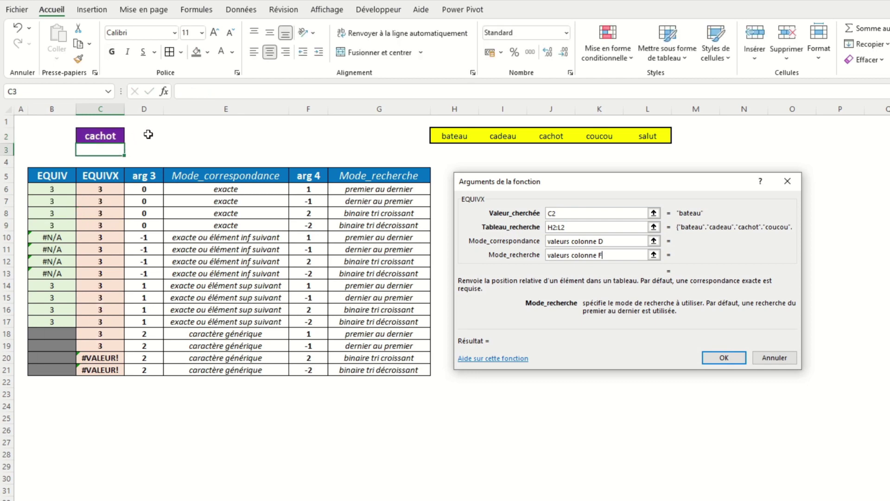
Try coucou as the search value in C2 and check the EQUIVX results in C7, C11, C13 and C17
left_click(120, 137)
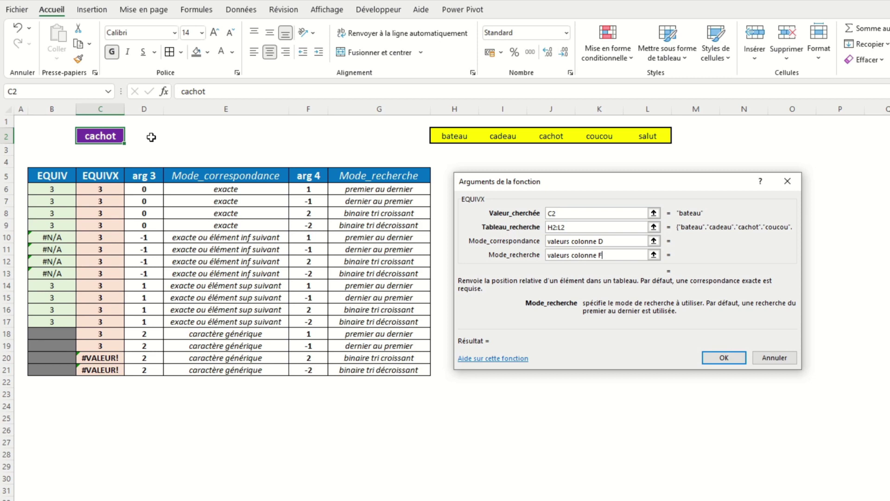
type("coucou")
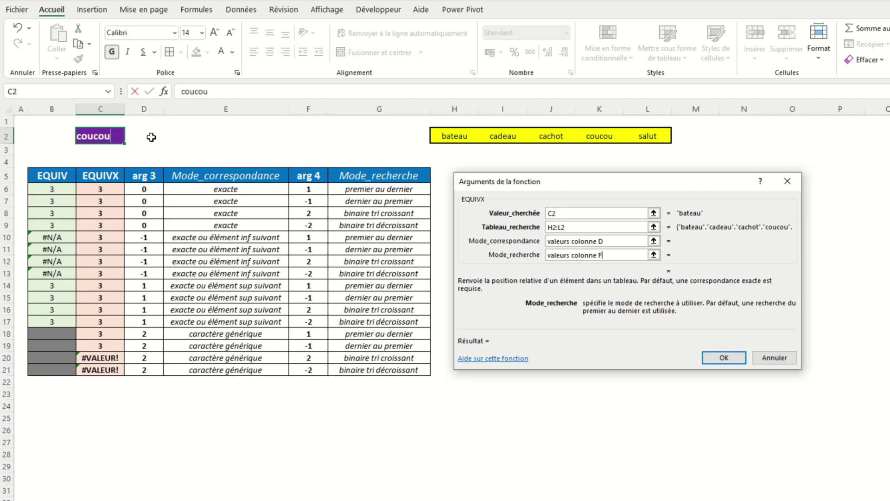
key("Return")
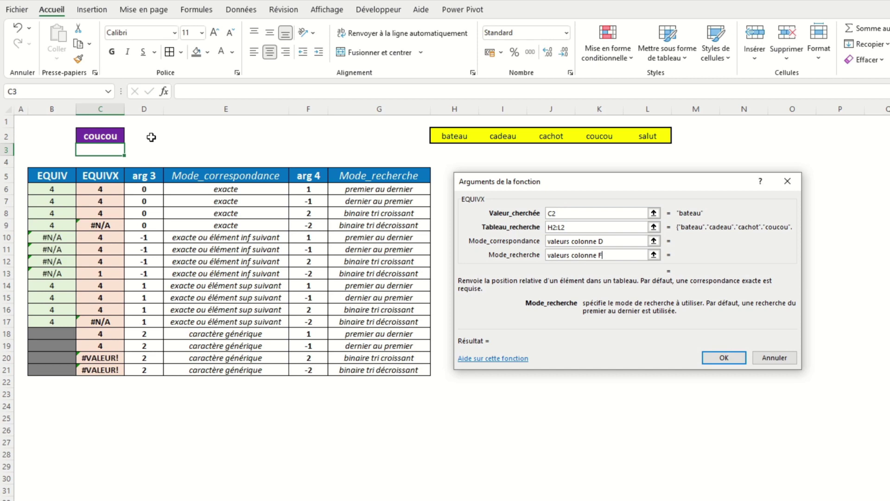
left_click(118, 200)
left_click(113, 251)
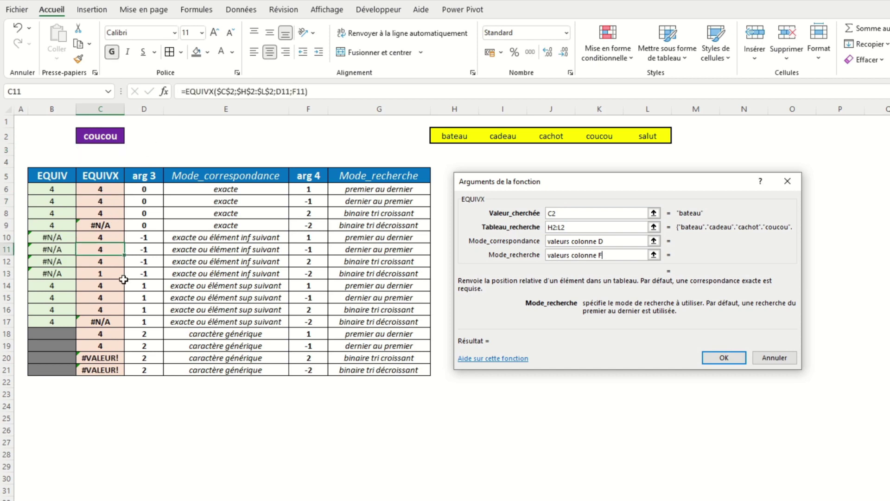
left_click(117, 277)
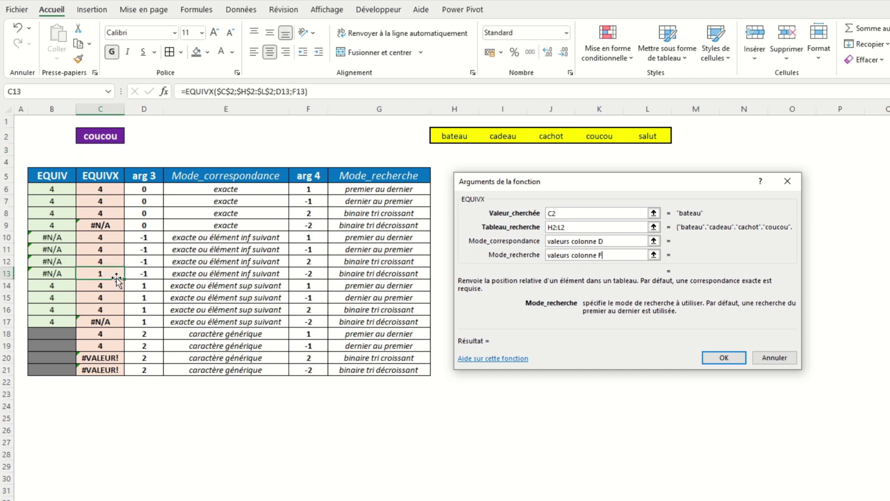
left_click(113, 320)
Try salut as the search value in C2
left_click(122, 139)
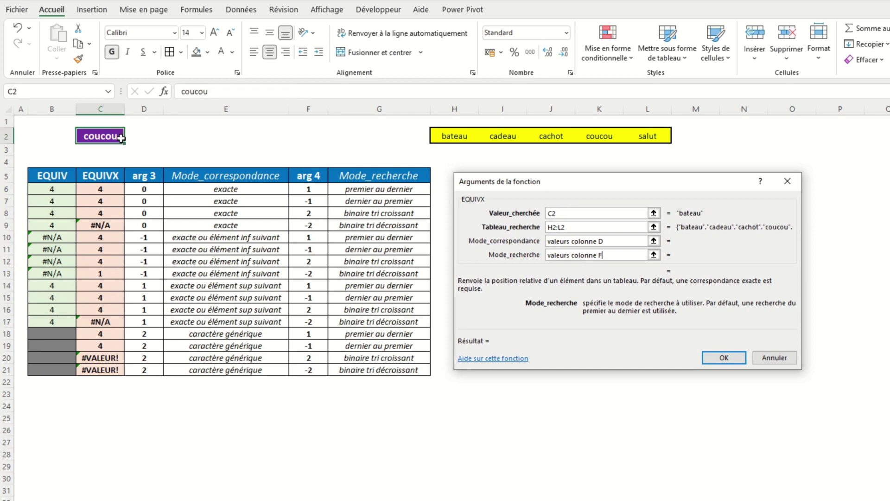
type("salut")
key("Return")
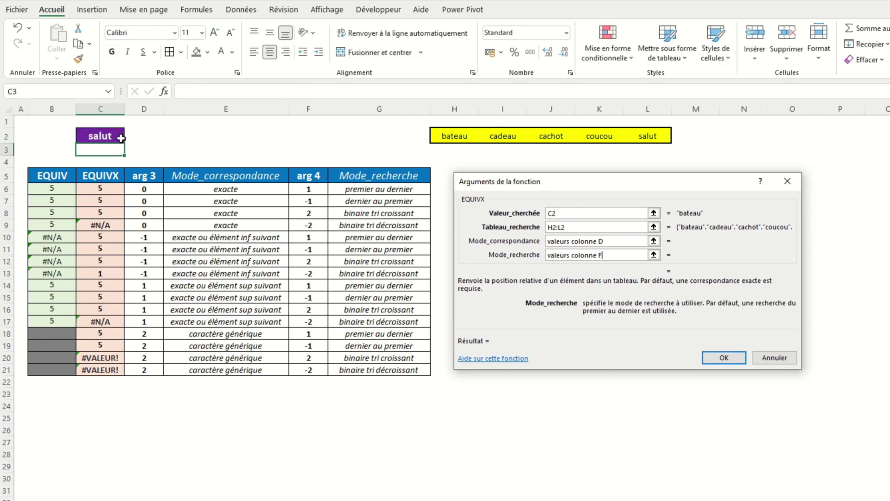
Compare the EQUIV and EQUIVX results for salut, focusing on the first-to-last and last-to-first search modes across all match modes
left_click(96, 202)
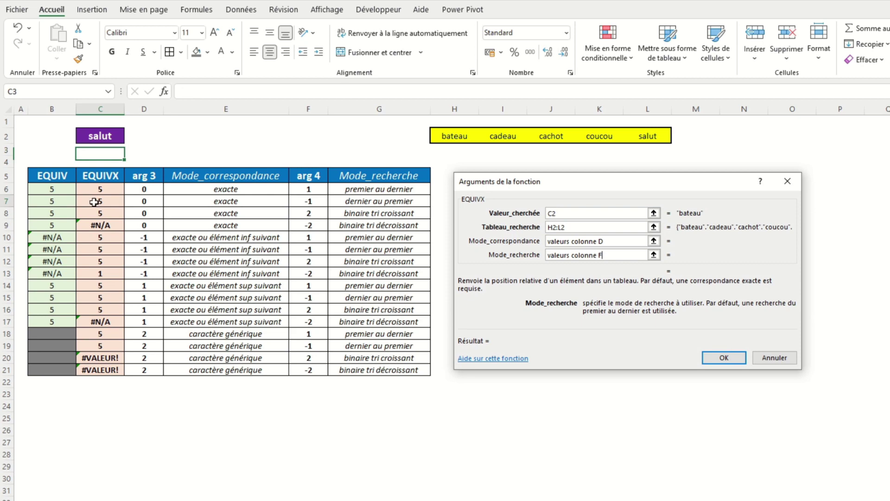
left_click(57, 202)
left_click(112, 273)
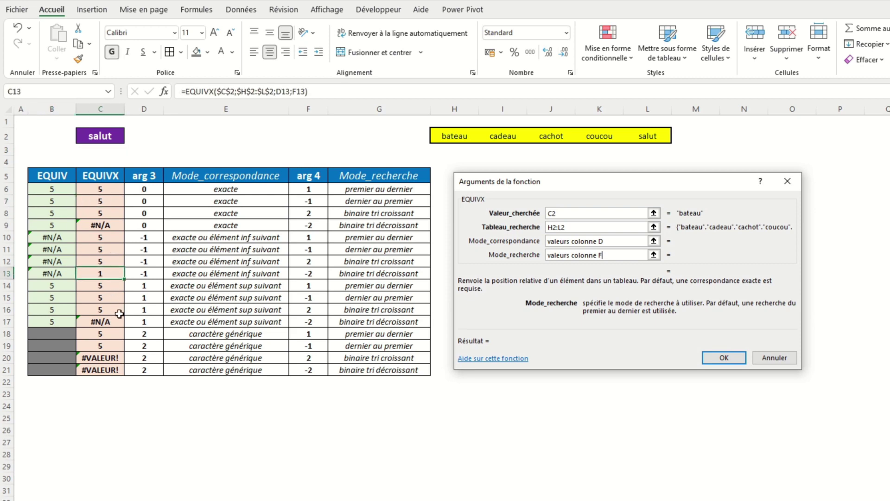
left_click(379, 191)
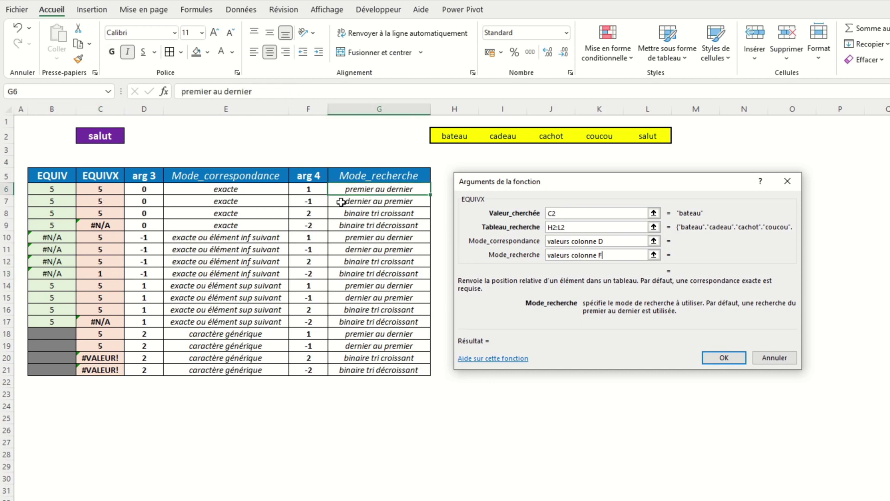
left_click(107, 191)
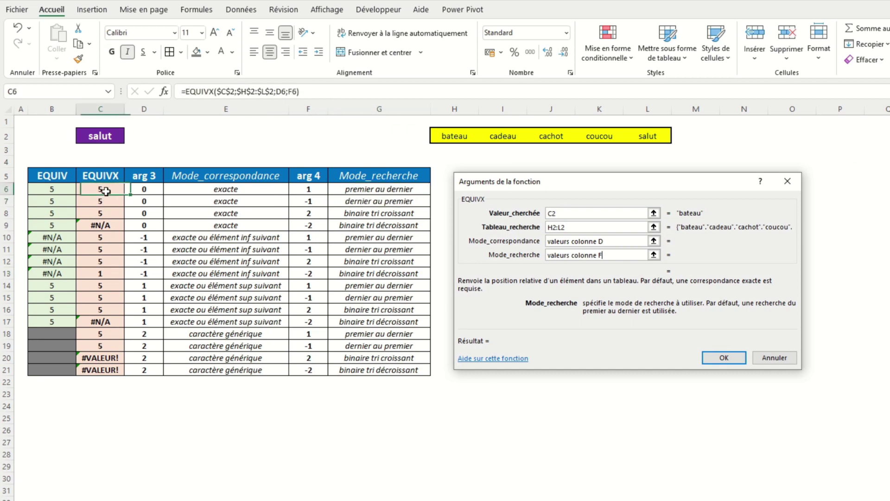
left_click(104, 201)
left_click(103, 236)
left_click(103, 249)
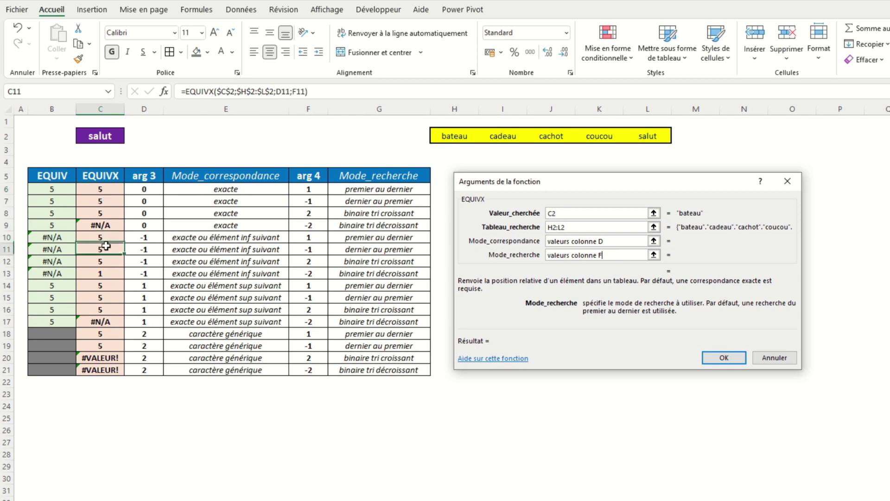
left_click(99, 286)
left_click(99, 298)
left_click(99, 333)
left_click(112, 345)
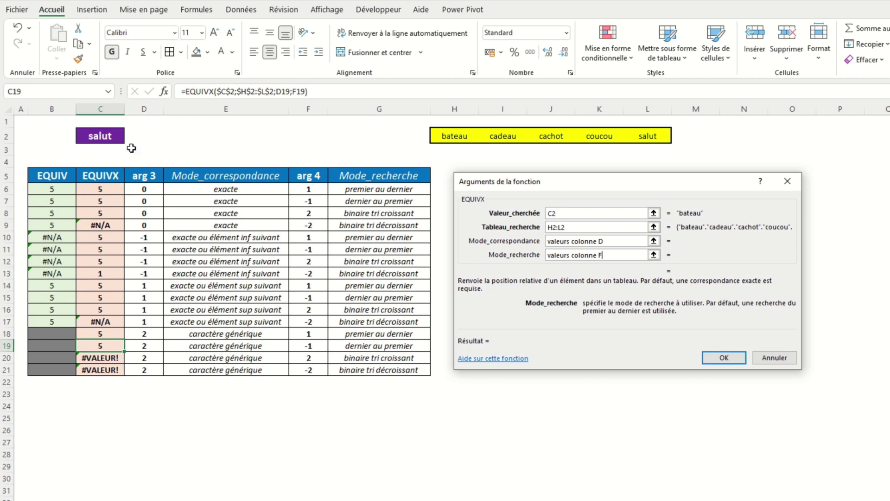
Set the search value in C2 to the wildcard ca*
left_click(95, 134)
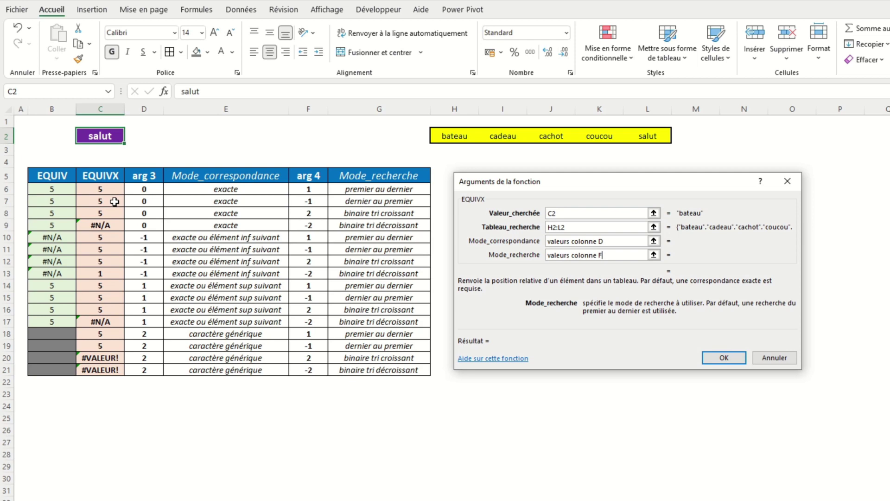
type("ca*")
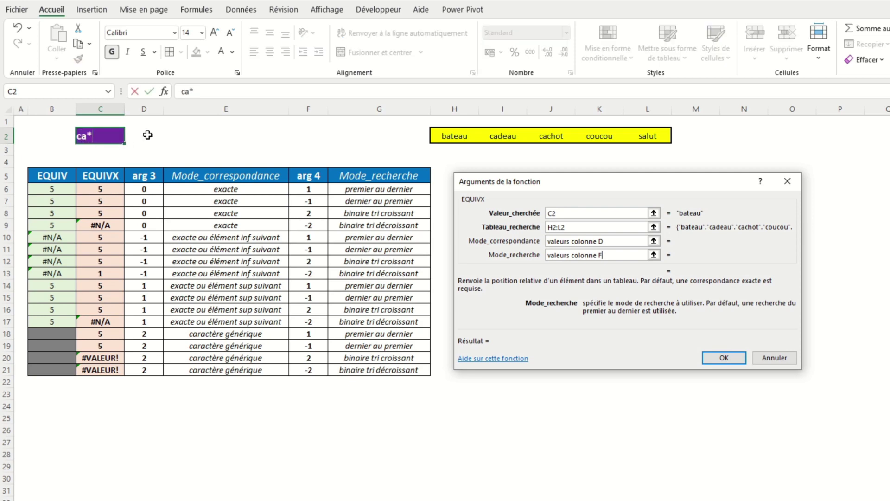
key("Return")
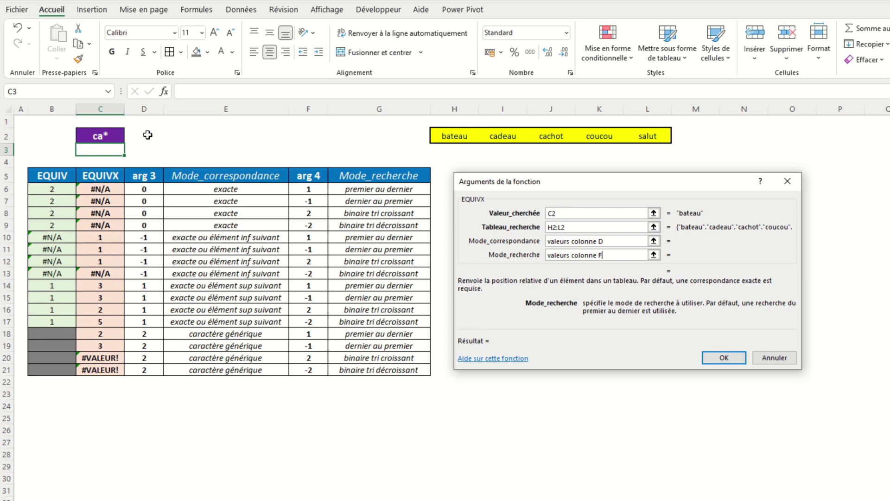
Examine the exact-match EQUIV results in B6:B9 and the wildcard EQUIVX results in C18:C19, with their search modes, against the list item in I2
left_click_drag(185, 190, 189, 229)
left_click_drag(43, 193, 43, 231)
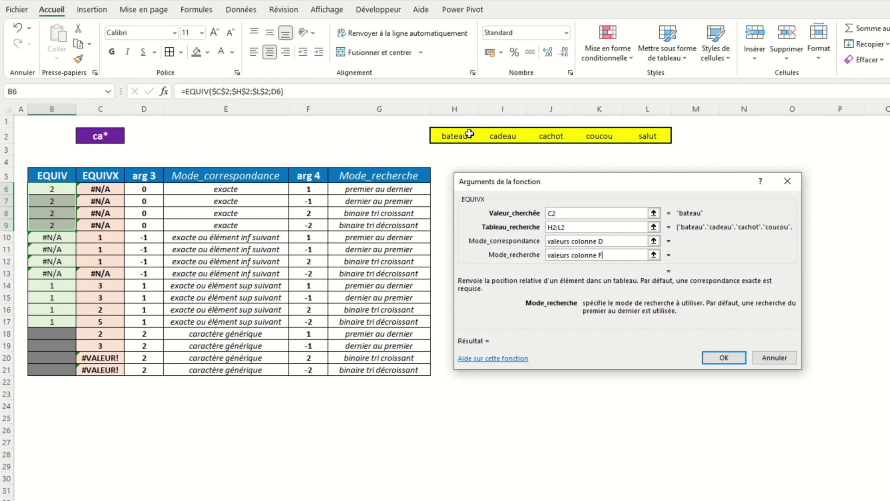
left_click(509, 139)
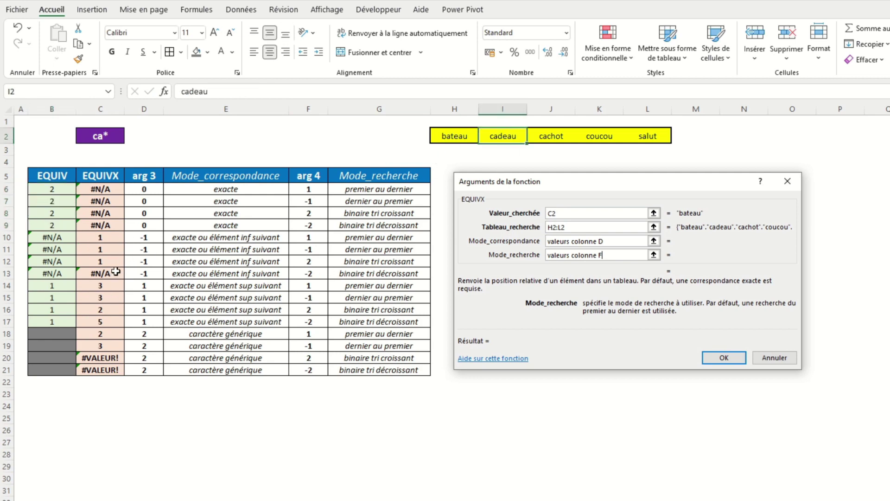
left_click(182, 336)
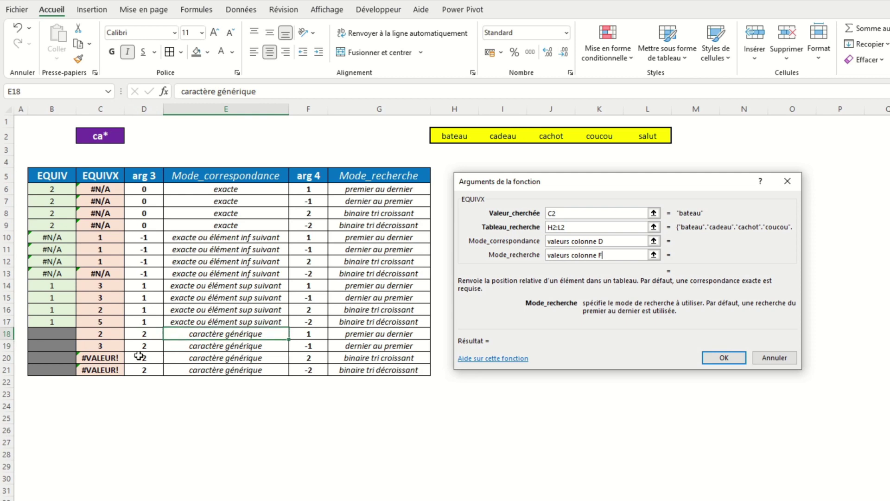
left_click(370, 338)
left_click(342, 351)
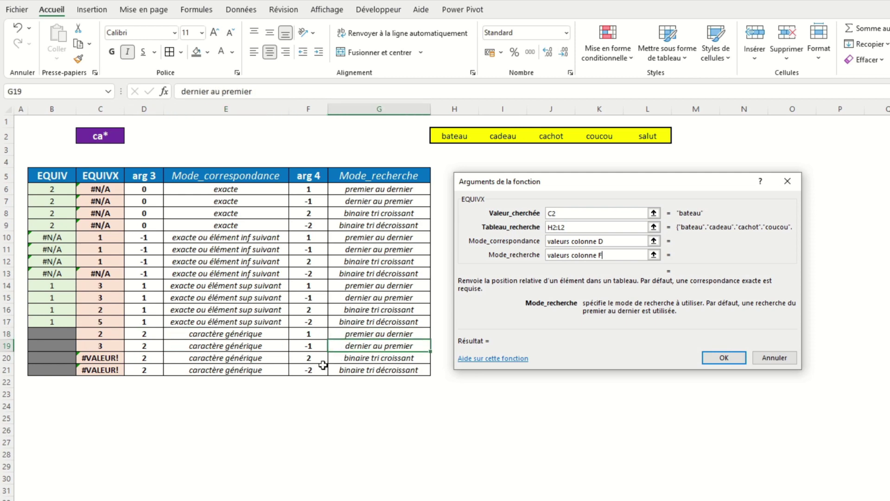
left_click(114, 335)
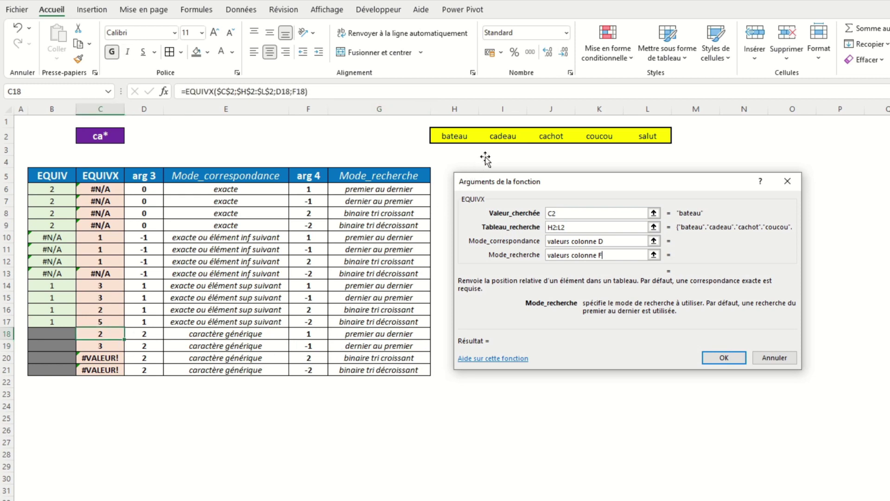
left_click(492, 139)
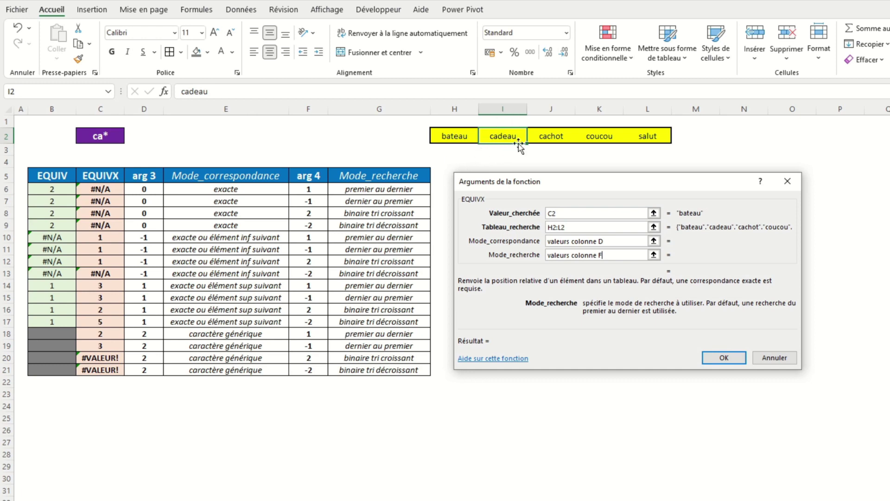
left_click(99, 334)
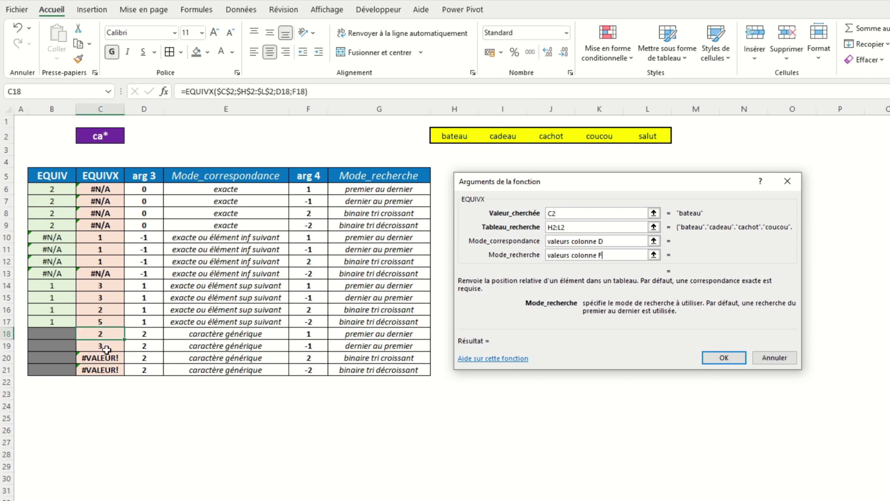
left_click(114, 346)
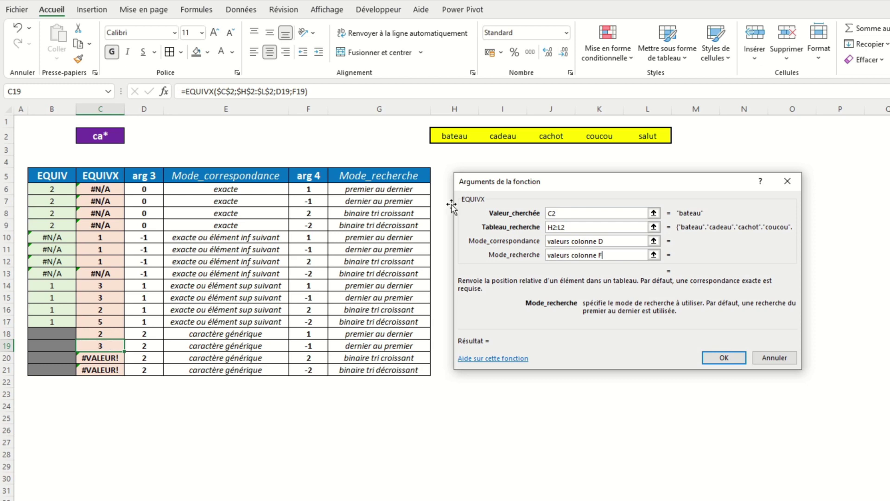
Check the list item cachot, and try the wildcard c* as the search value in C2
left_click(542, 136)
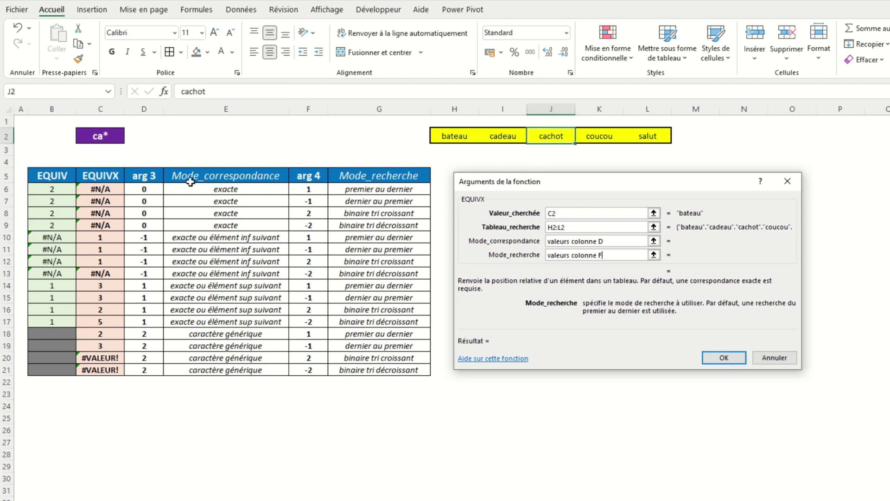
left_click(109, 134)
type("c*")
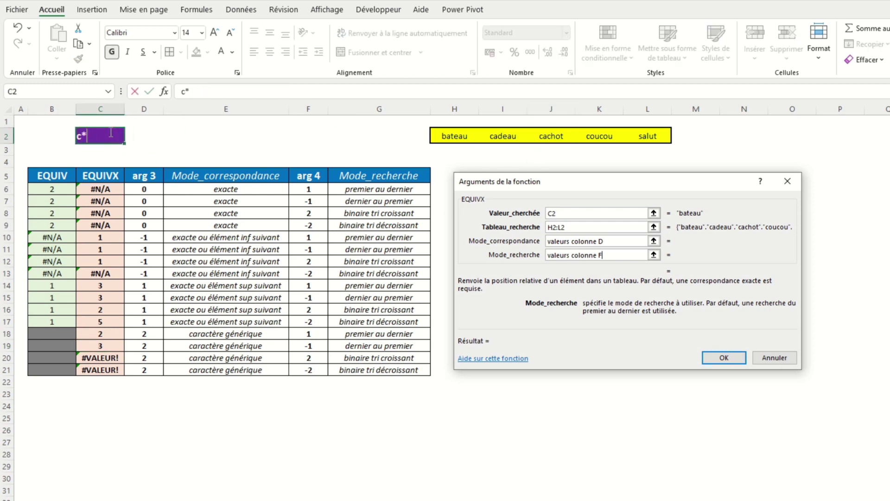
key("Return")
Examine the wildcard EQUIVX results in C18:C19 against the list items in I2:K2, and the exact-match EQUIV results in B6:B9
left_click(114, 336)
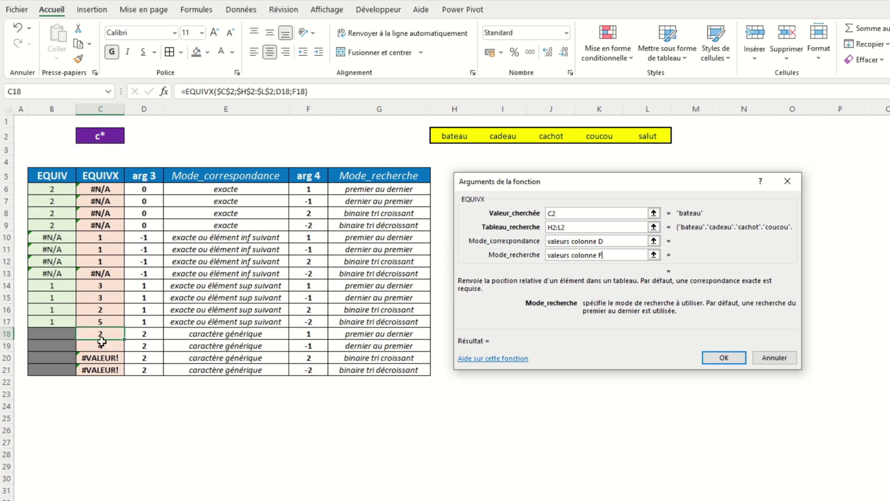
left_click(115, 345)
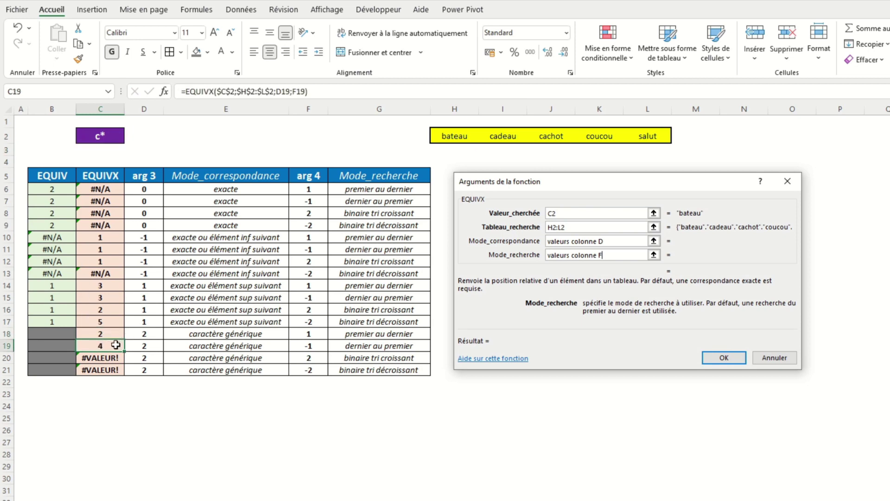
left_click(579, 138)
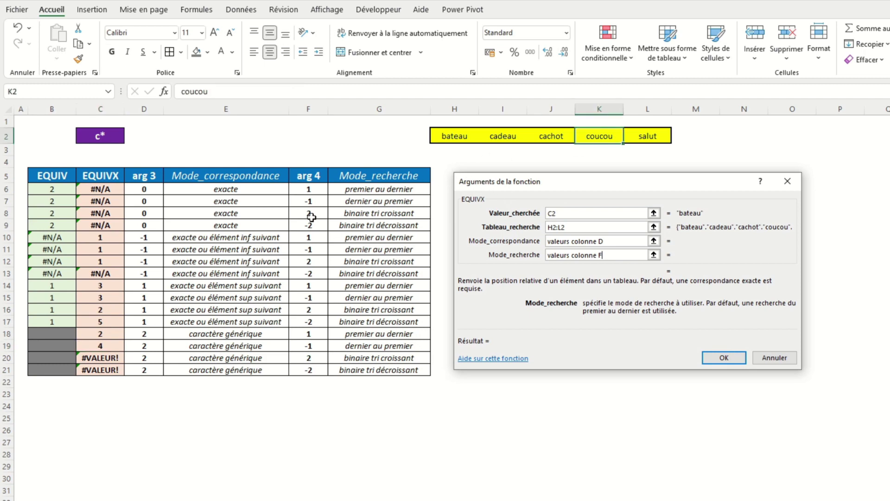
left_click(85, 334)
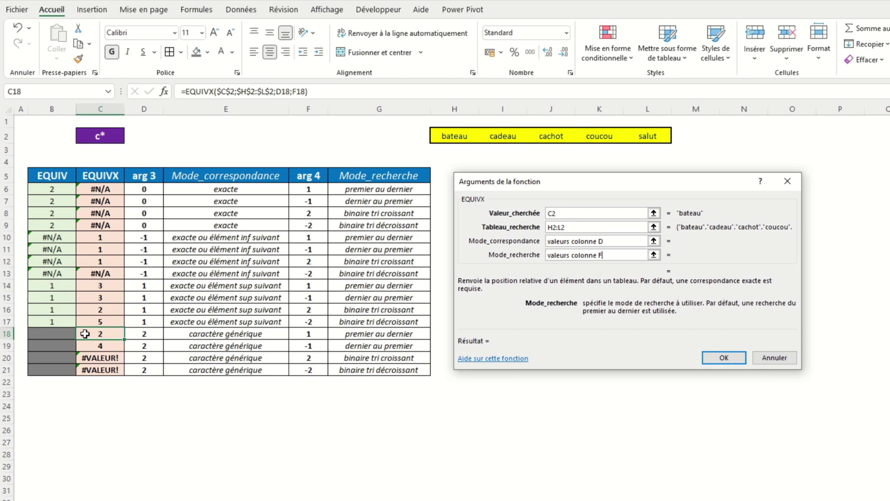
left_click(493, 140)
left_click(546, 140)
left_click(595, 139)
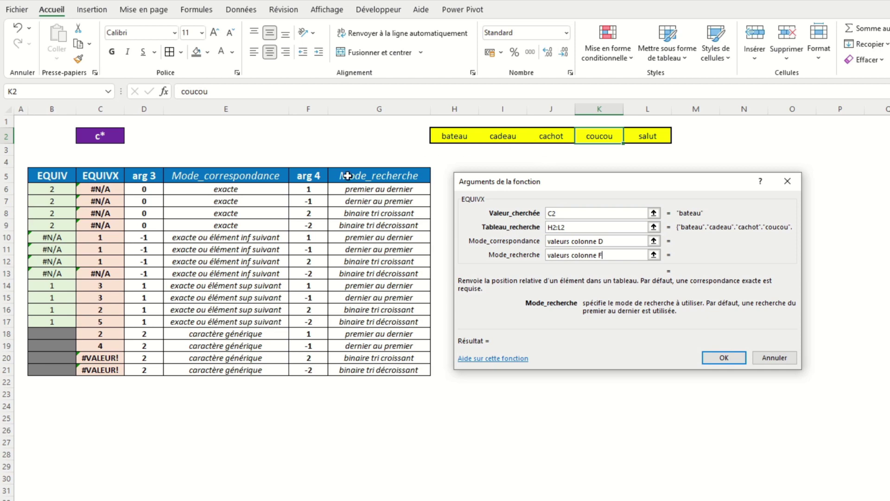
left_click_drag(53, 192, 59, 225)
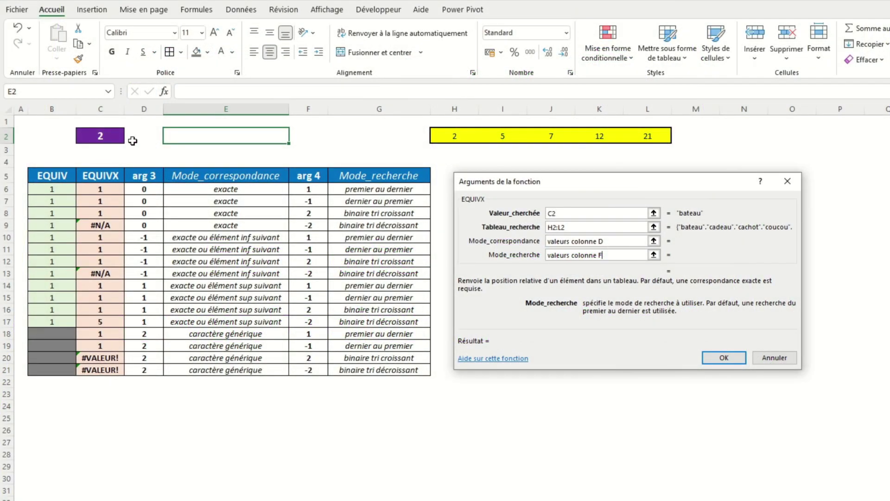
Compare the EQUIV and EQUIVX columns for the numeric list, checking the search value in C2 against the list item in H2
left_click_drag(37, 179, 31, 322)
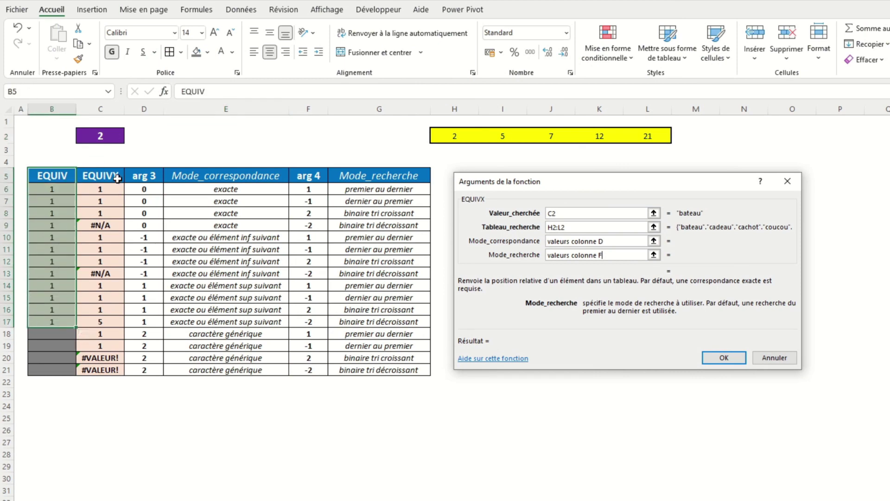
left_click_drag(117, 179, 112, 366)
left_click(113, 138)
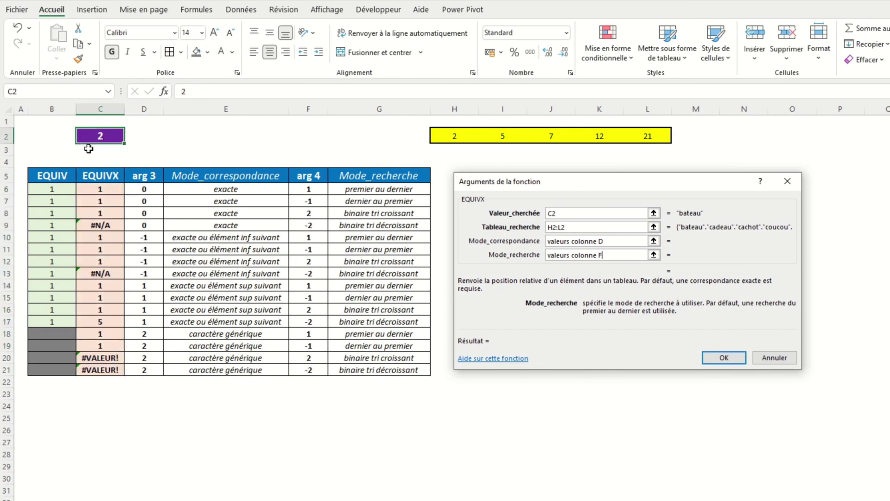
left_click_drag(55, 190, 58, 322)
left_click(111, 138)
left_click(438, 135)
Try 3 as the search value in C2 and check the EQUIV results in B10:B13
left_click(103, 135)
type("3")
key("Return")
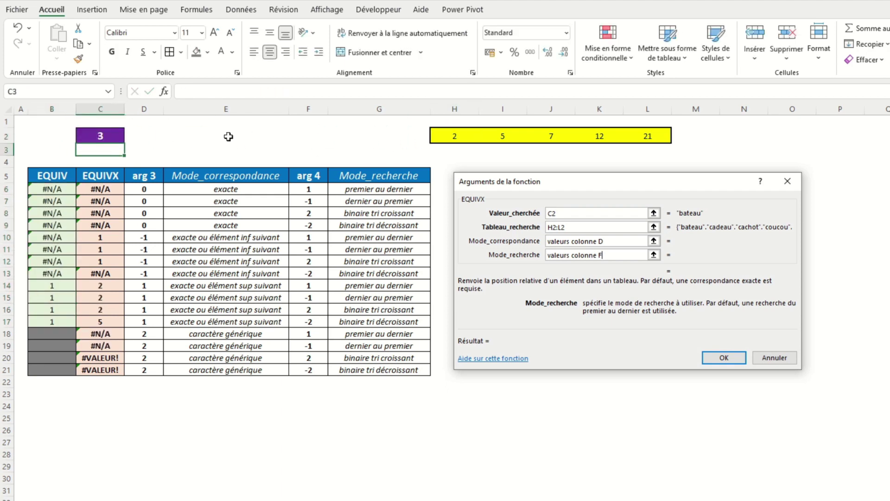
left_click_drag(63, 191, 70, 274)
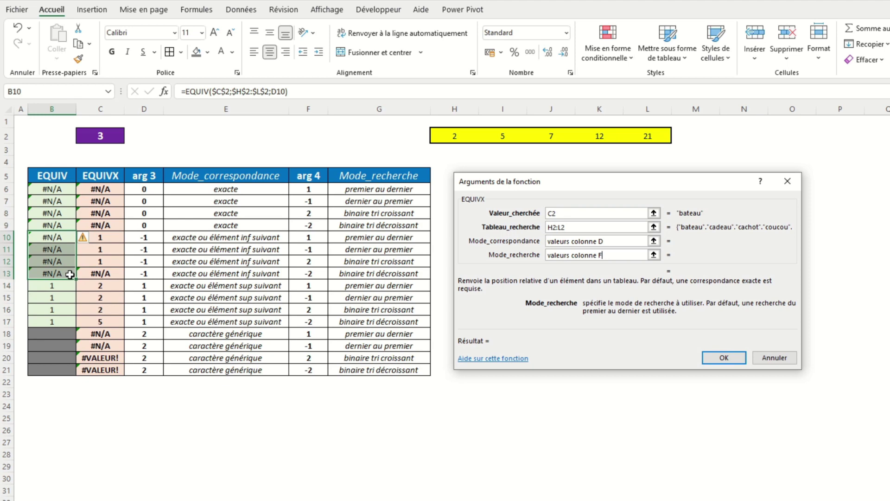
Try 5 as the search value in C2
left_click(92, 140)
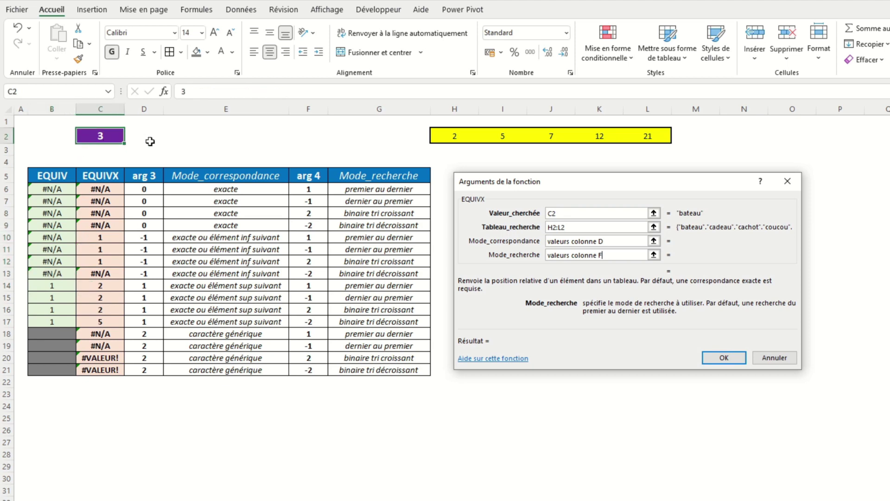
type("5")
key("Return")
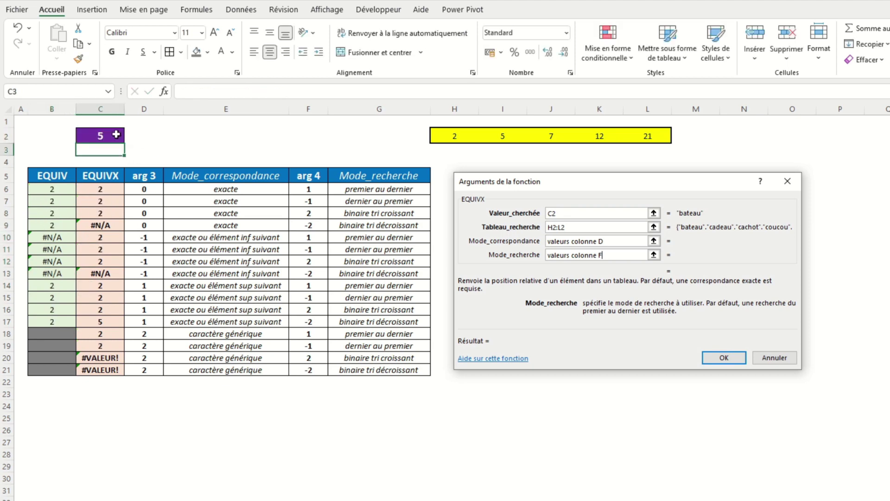
Try 6 as the search value in C2 and check the EQUIV result in B15 against the list item in I2
left_click(116, 135)
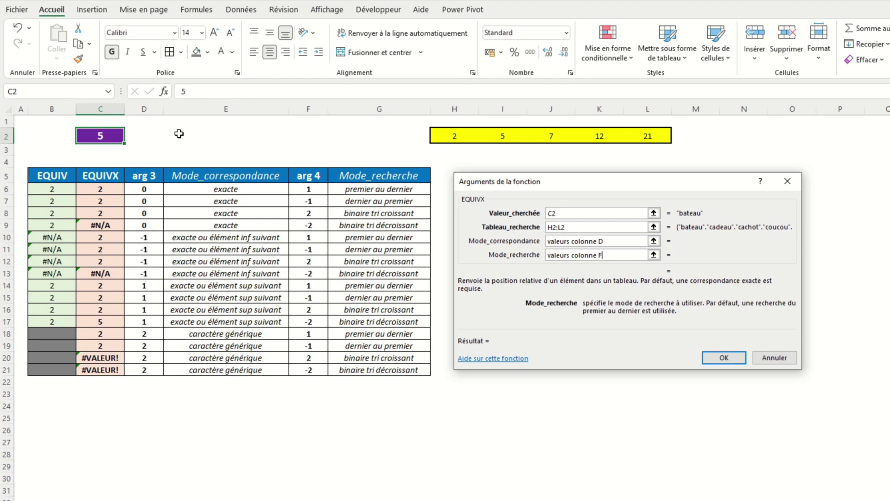
type("6")
key("Return")
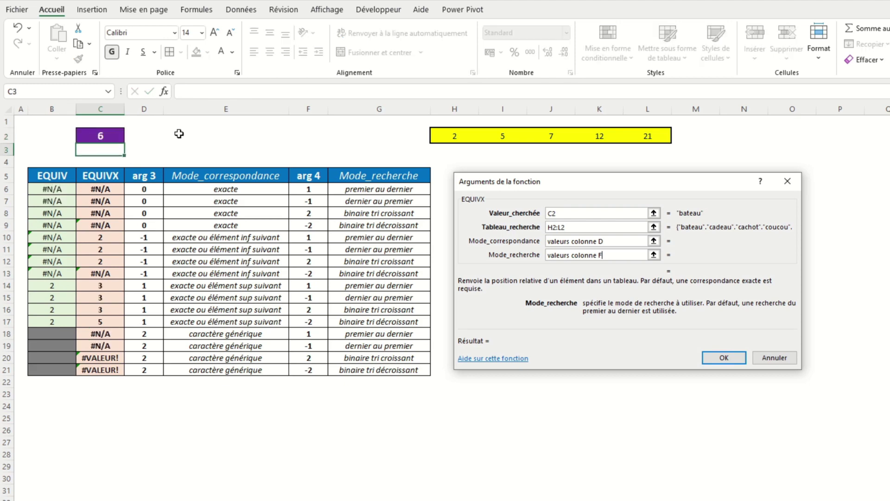
left_click(52, 297)
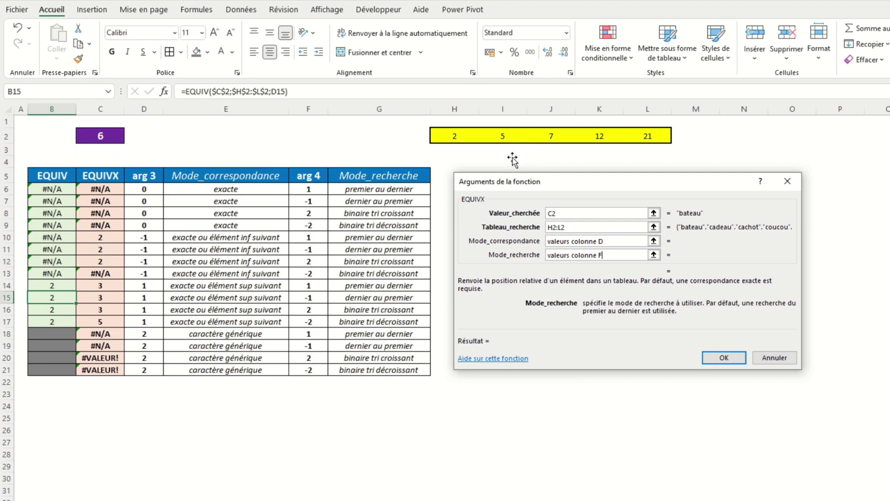
left_click(507, 139)
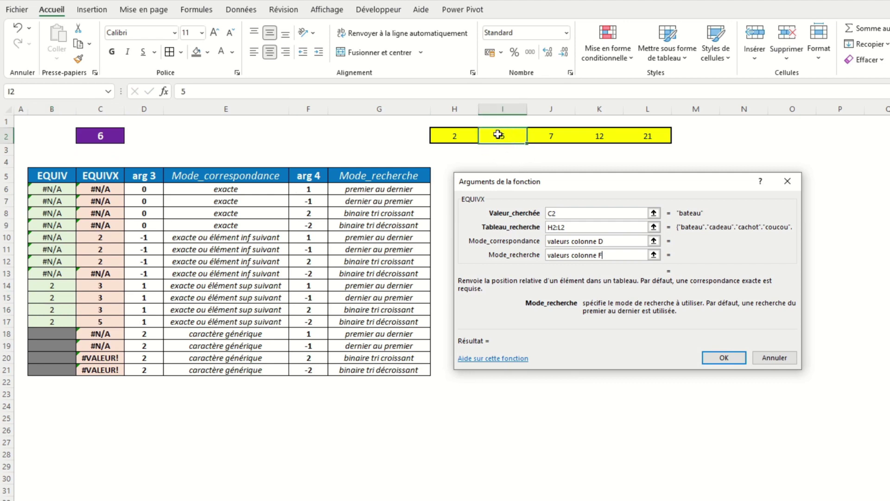
Try 7 and 8 in turn as the search value in C2, and check the list item in J2
left_click(96, 134)
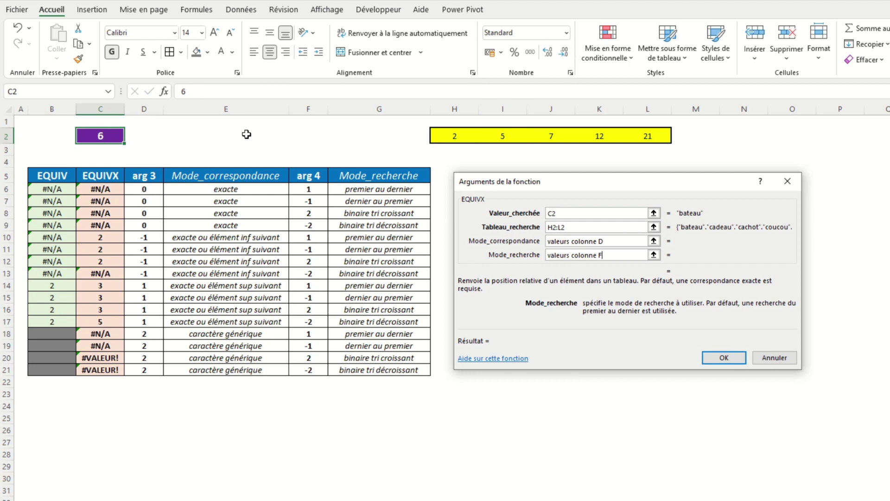
type("7")
key("Return")
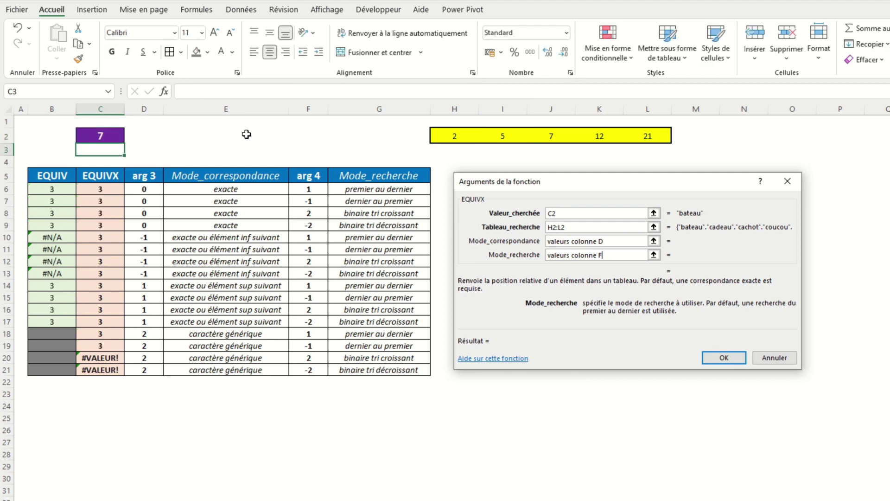
key("Up")
type("8")
key("Return")
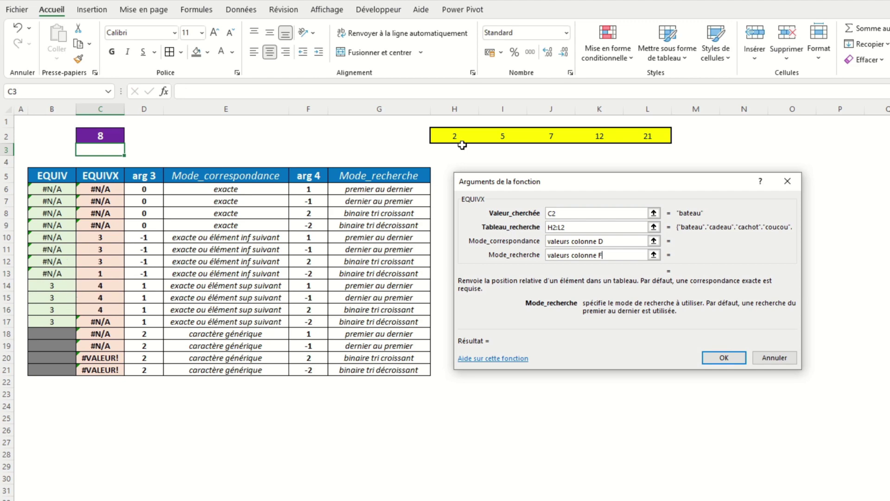
left_click(548, 129)
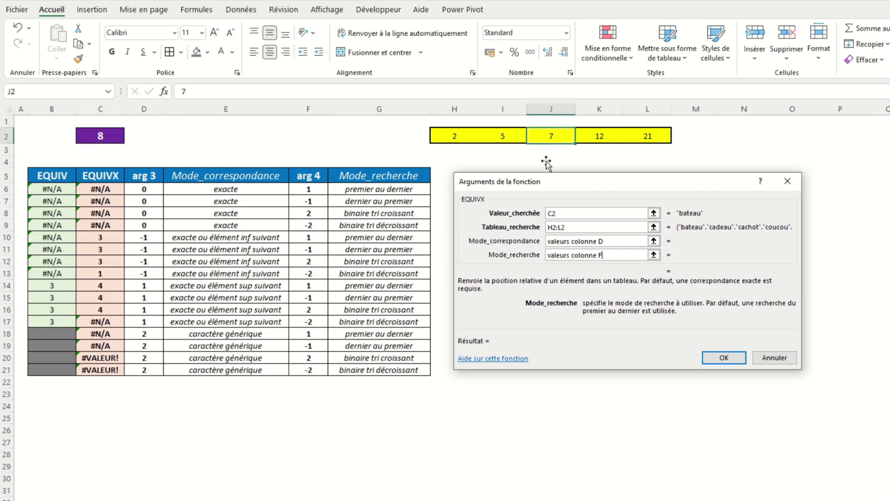
Try 12, 15 and 21 in turn as the search value in C2
left_click(119, 138)
type("12")
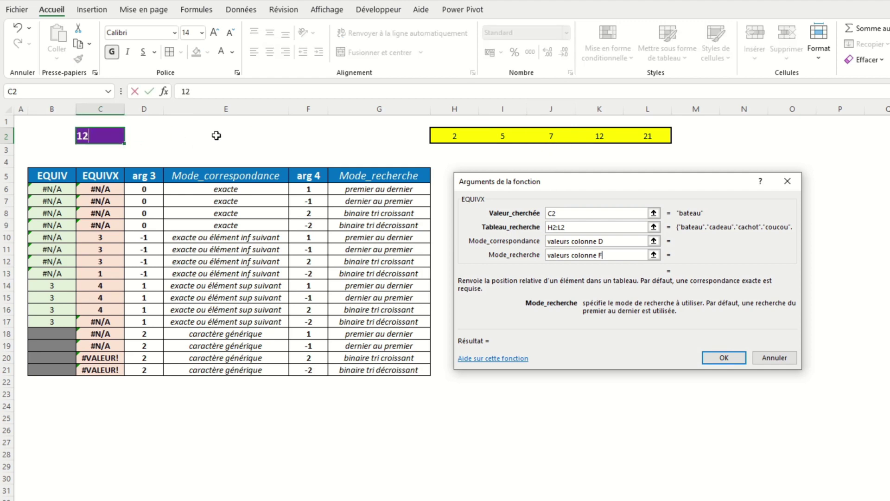
key("ctrl+Return")
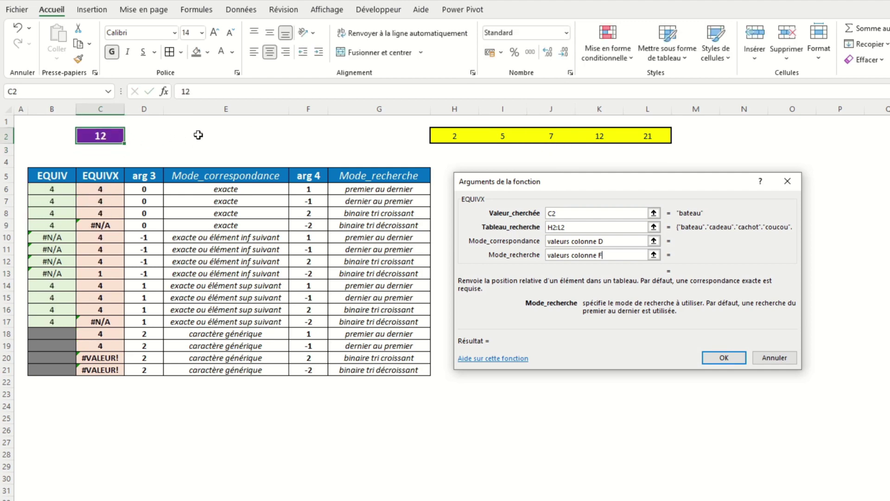
type("15")
key("Return")
left_click(121, 133)
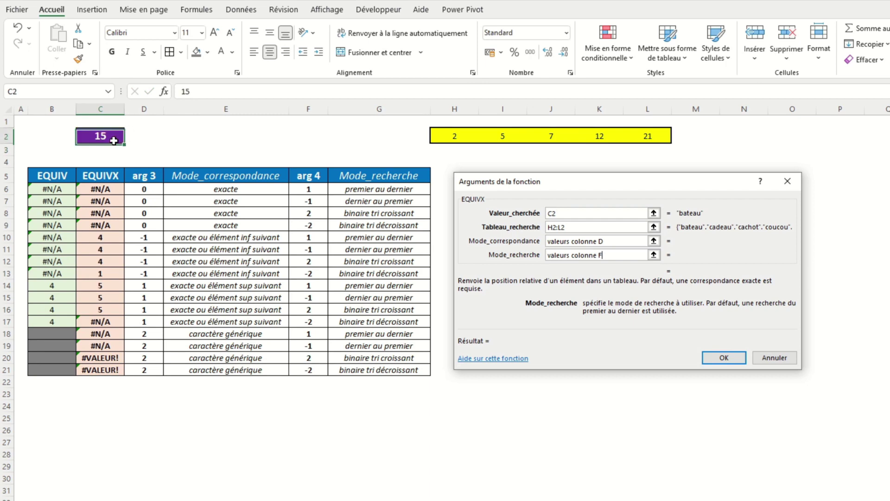
type("21")
key("Return")
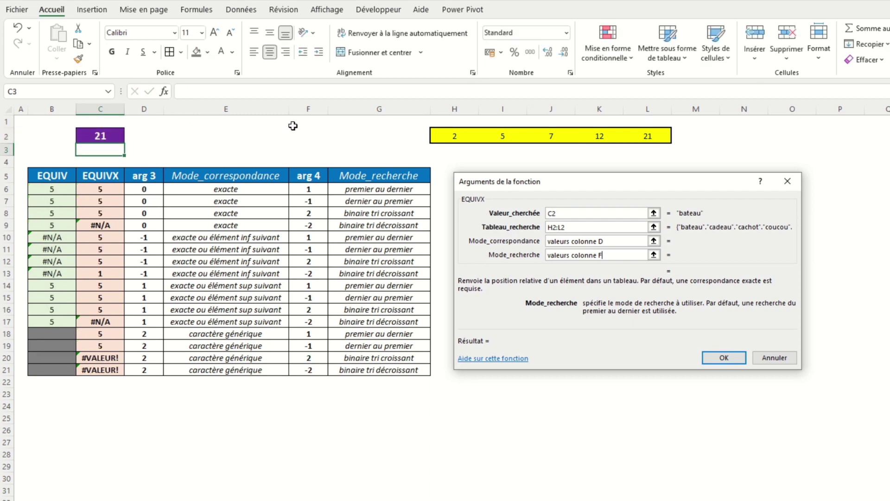
Try 15846 as the search value in C2 and check the EQUIV results in B14:B16 against the list item in L2
left_click(104, 135)
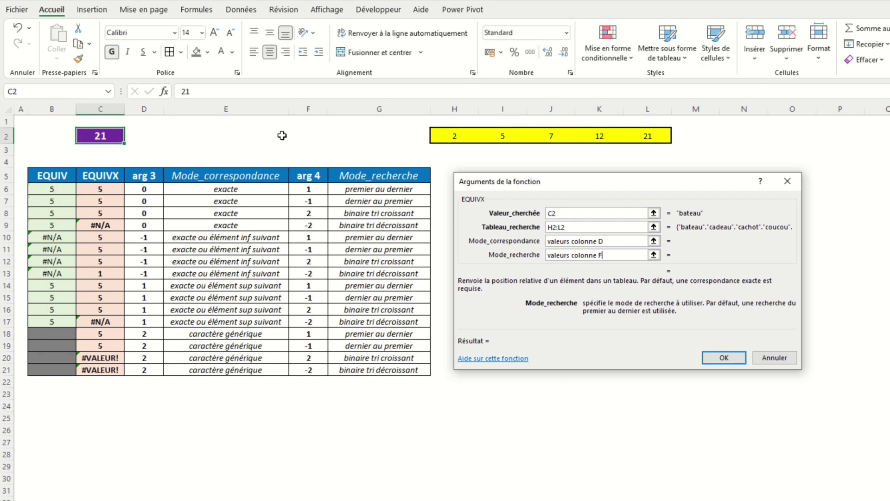
type("15846")
key("Return")
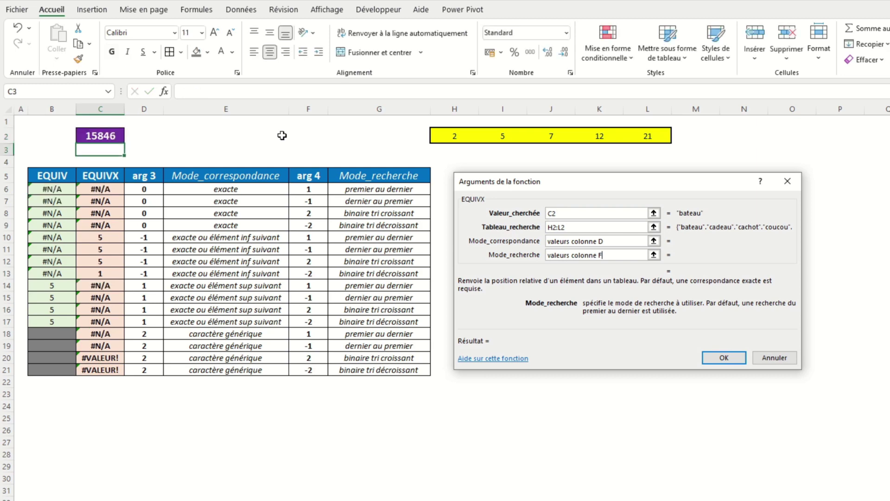
left_click(64, 288)
left_click(64, 299)
left_click(64, 309)
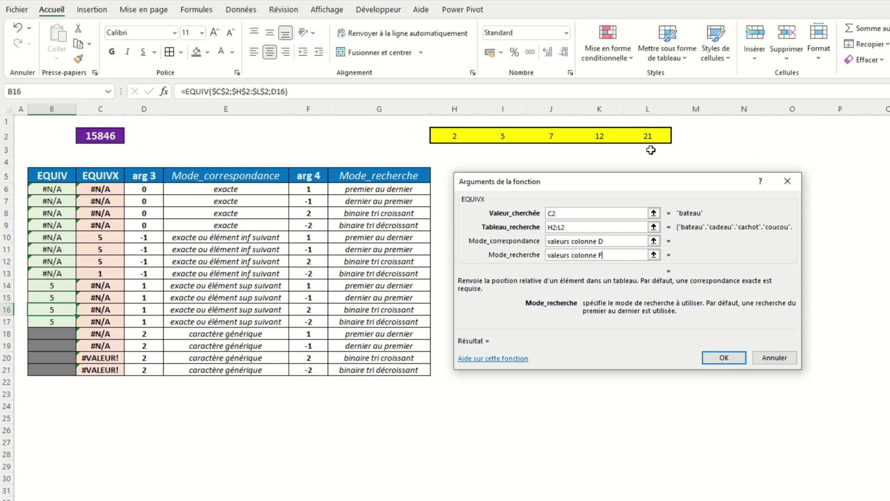
left_click(100, 136)
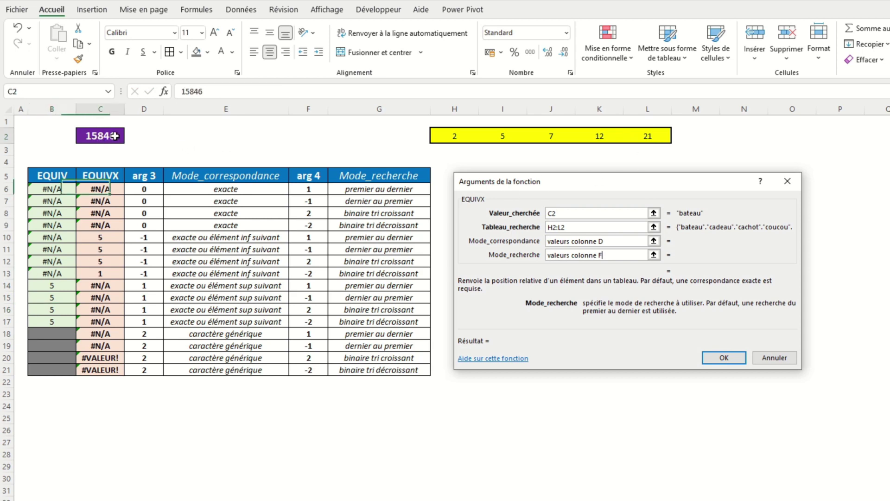
left_click(653, 133)
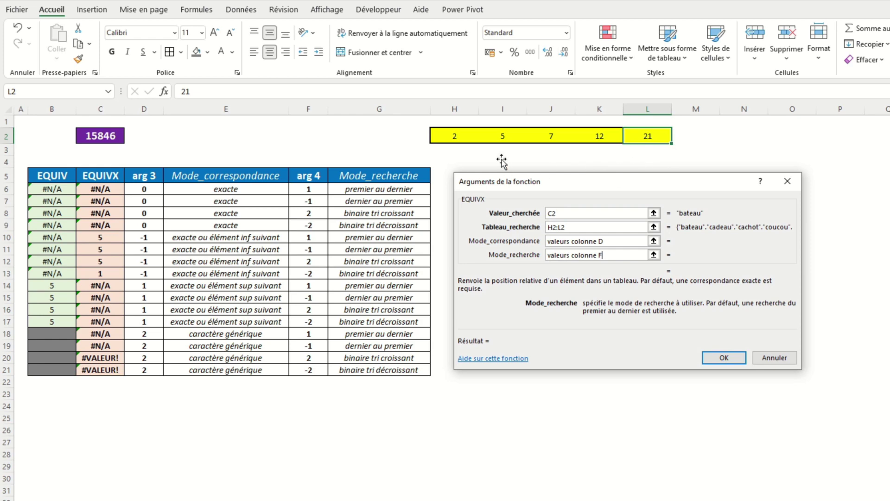
Set the search value in C2 to 1 and check the EQUIV results in B14:B17
left_click(105, 138)
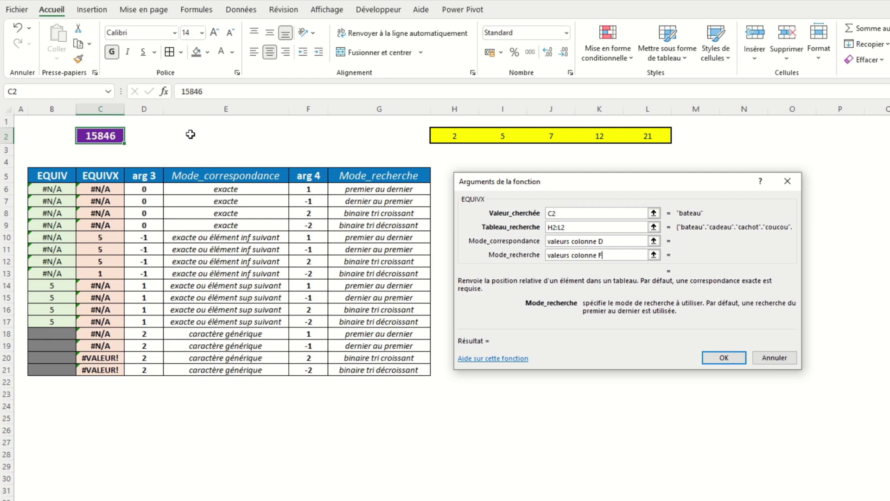
type("1")
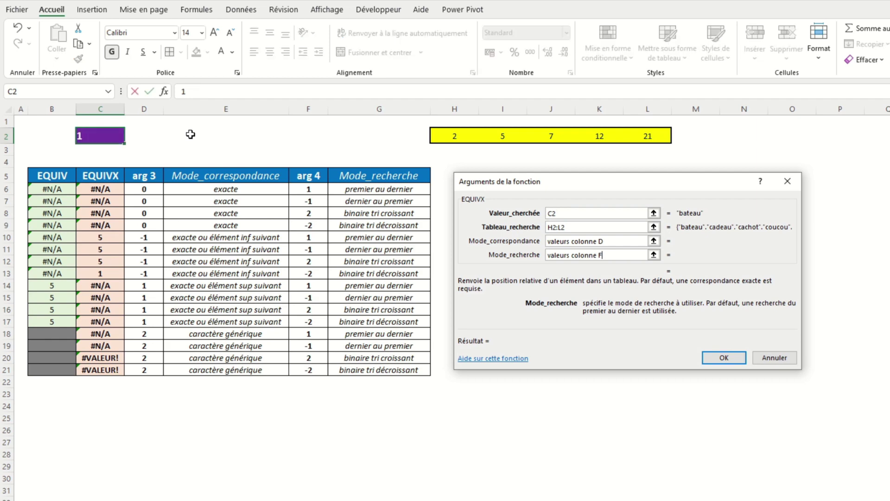
key("Return")
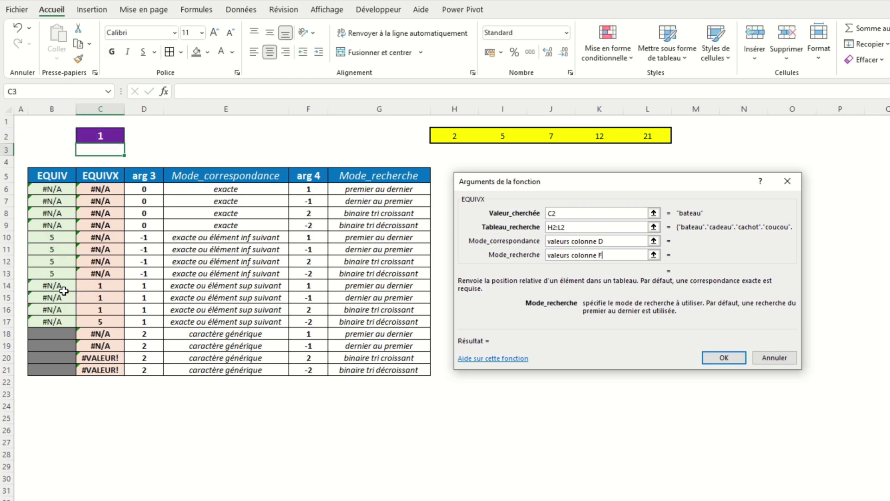
left_click_drag(64, 288, 63, 318)
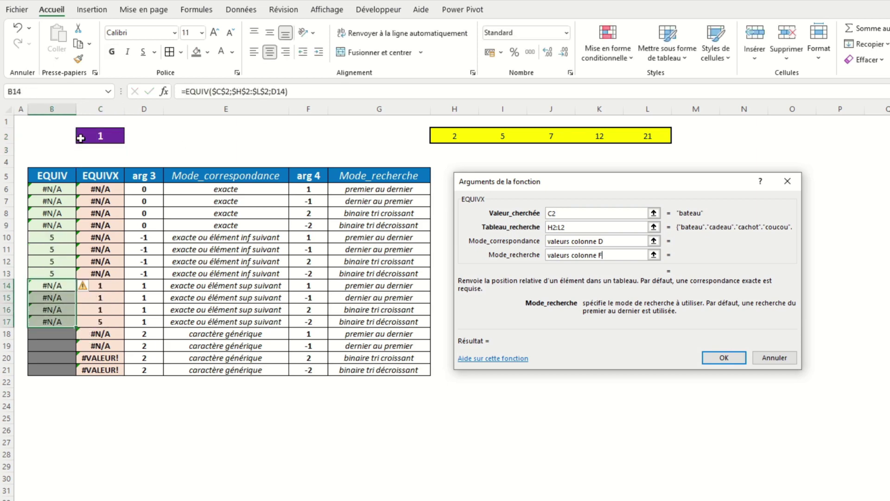
Set the search value in C2 to 3 and check the EQUIV result in B15
left_click(81, 138)
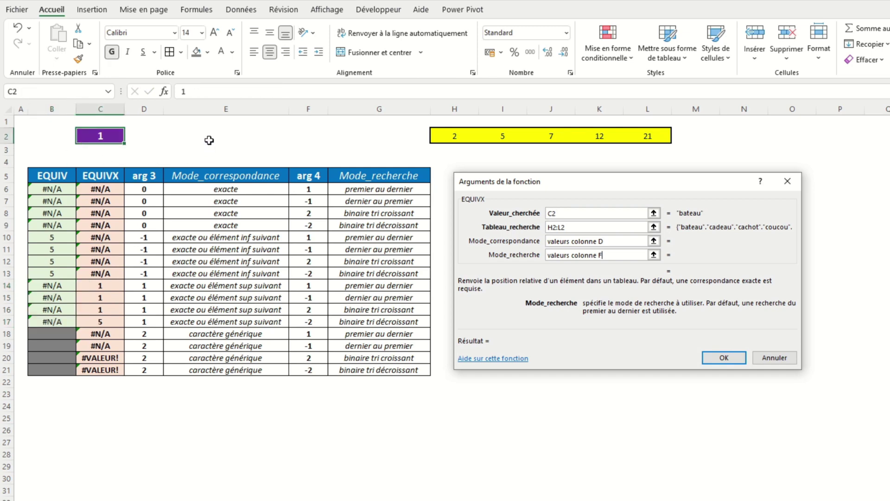
type("3")
key("Return")
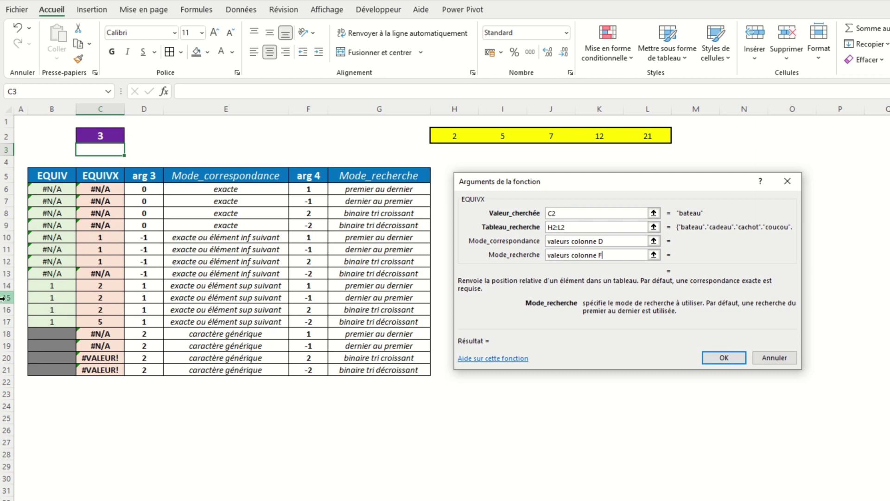
left_click(42, 299)
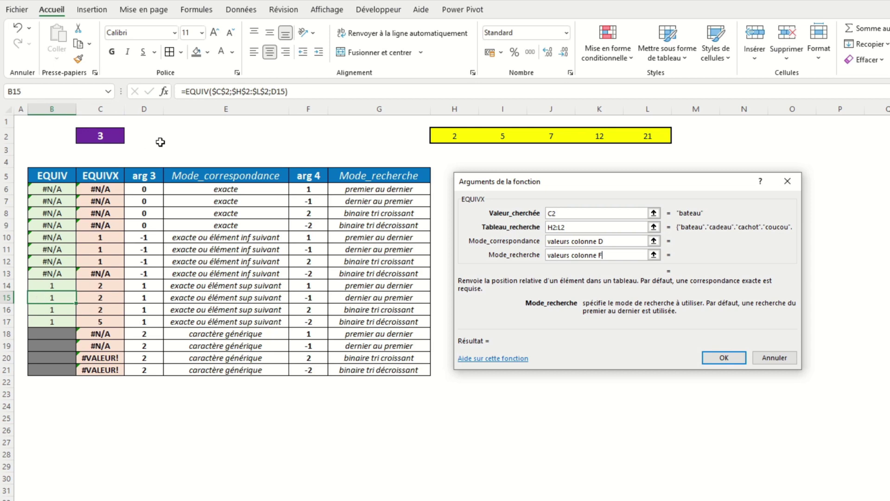
Set the search value in C2 to 2 and check the EQUIV result in B6 and the EQUIVX result in C17
left_click(112, 141)
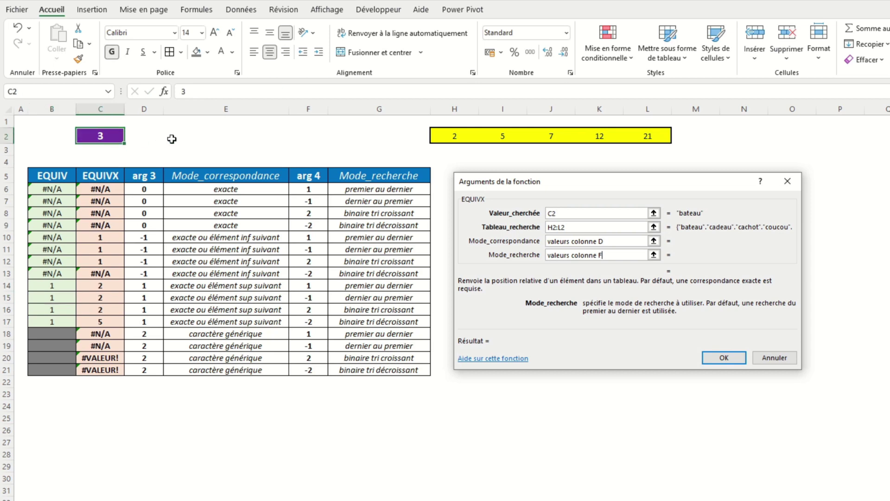
type("2")
key("Return")
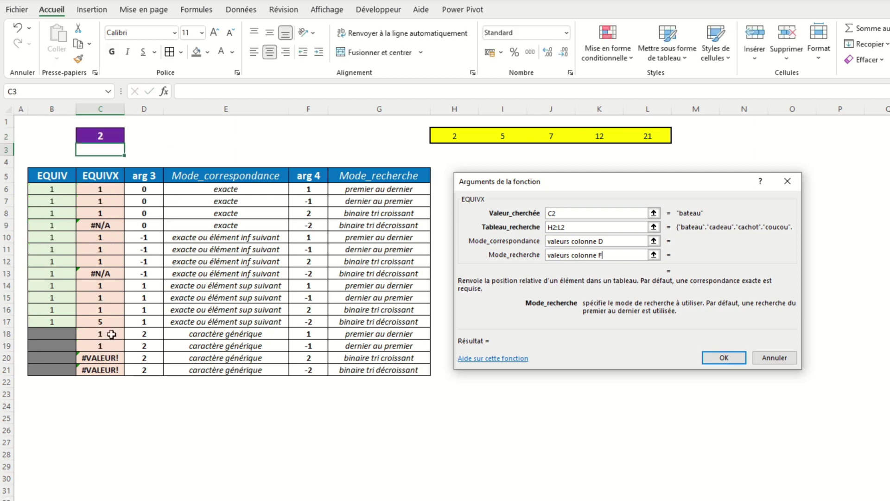
left_click(56, 189)
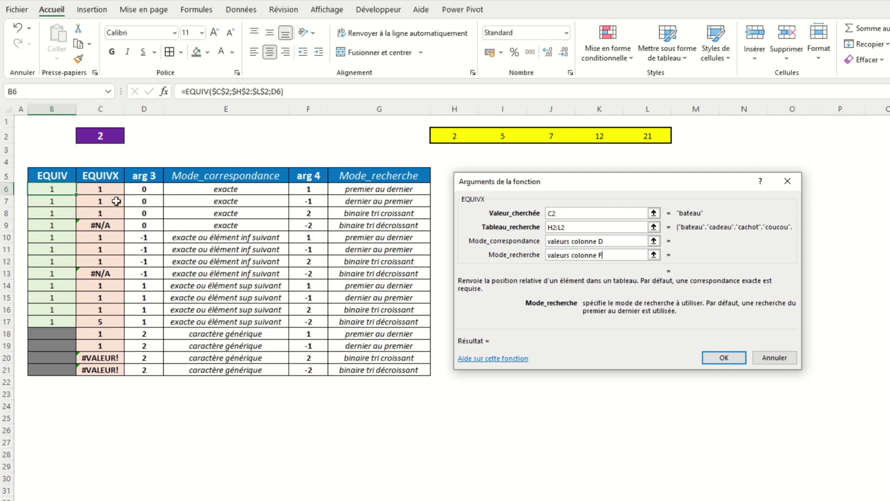
left_click(110, 323)
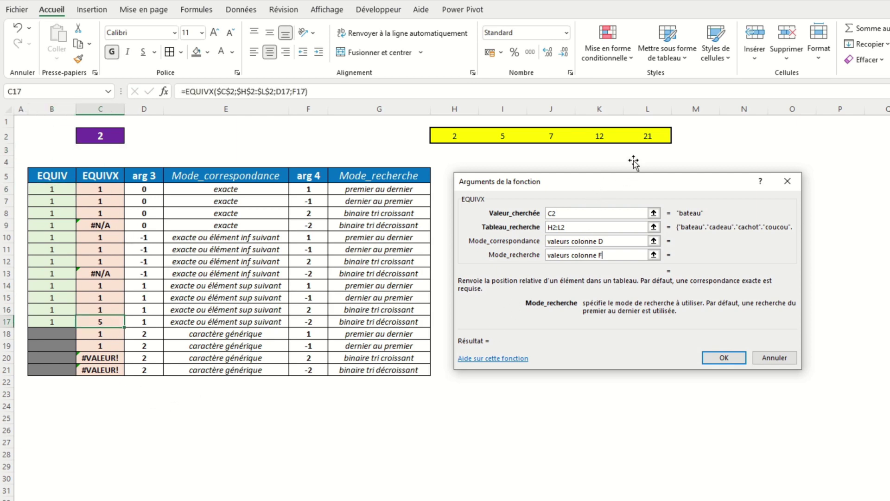
Go through the list items one by one from L2 back to H2
left_click(643, 140)
key("Left")
key("Left")
key("Left")
key("Left")
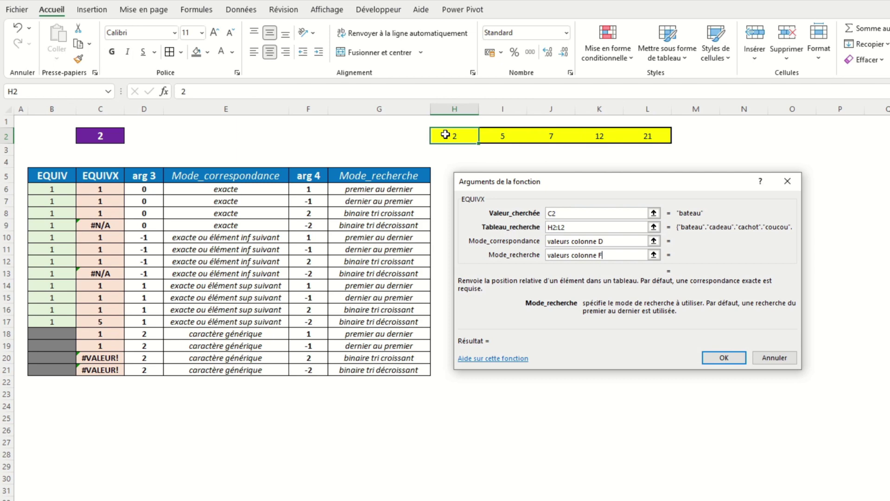
Try 3 and 5 in turn as the search value in C2, and check the EQUIVX result in C17
key("ctrl+Left")
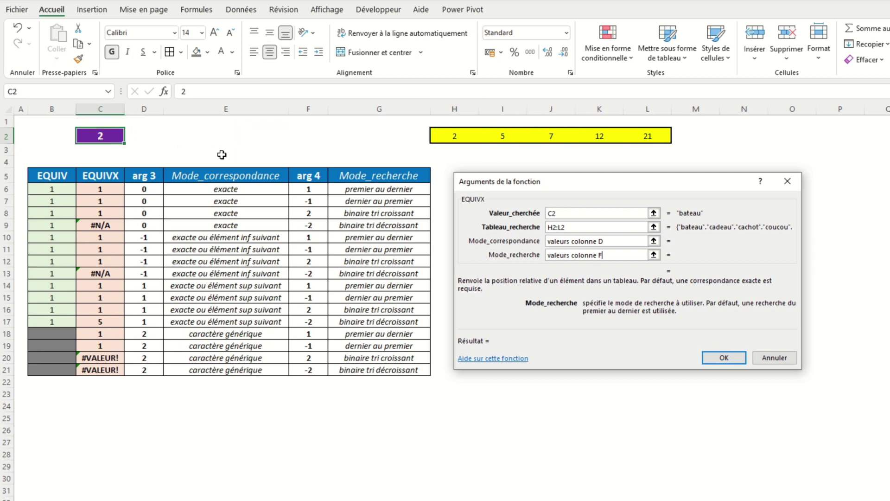
type("3")
key("Return")
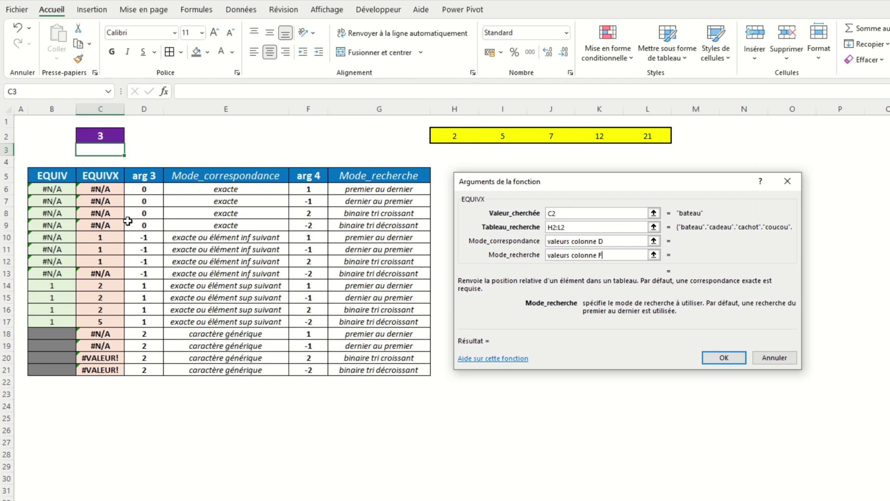
left_click(120, 139)
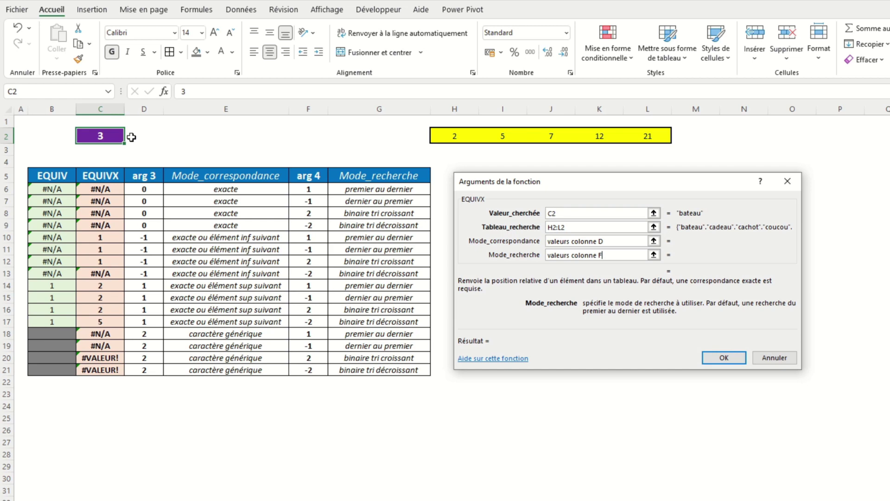
type("5")
key("Return")
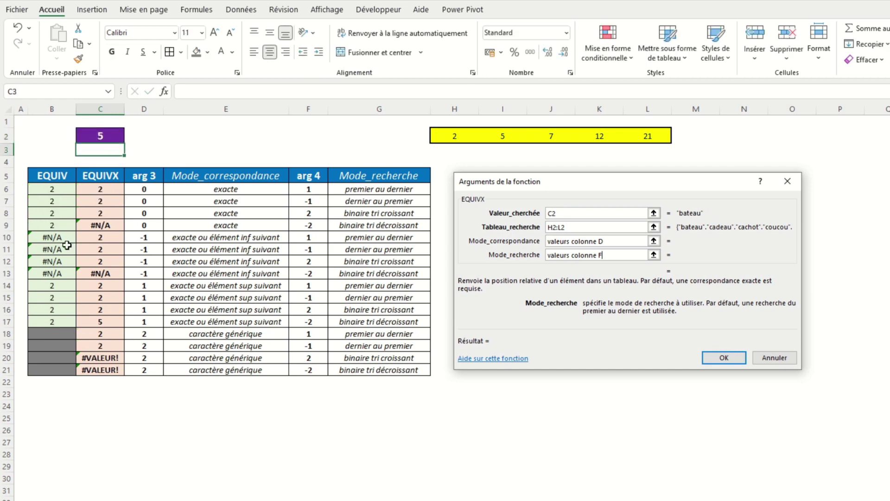
left_click(110, 326)
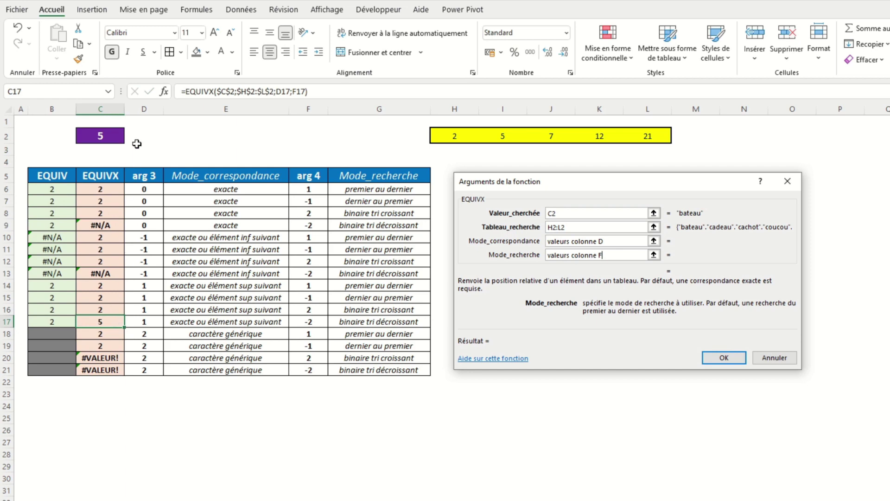
Try 7 and 6 in turn as the search value in C2
left_click(121, 136)
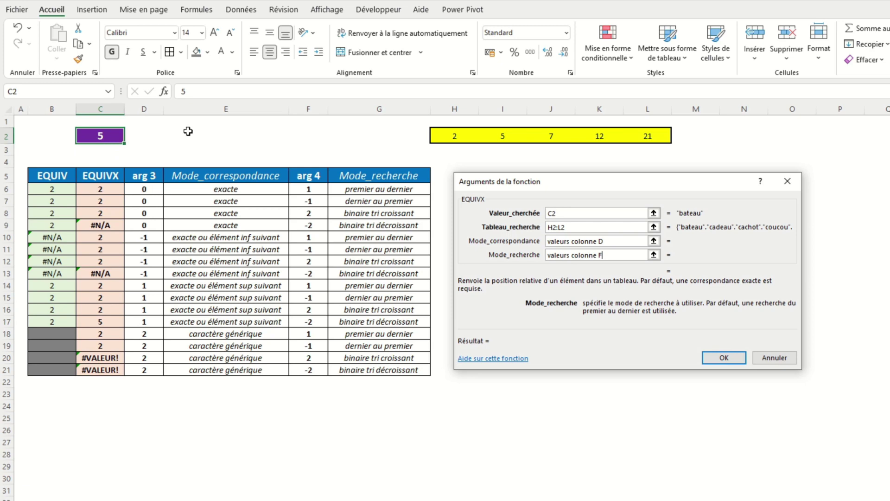
type("7")
key("Return")
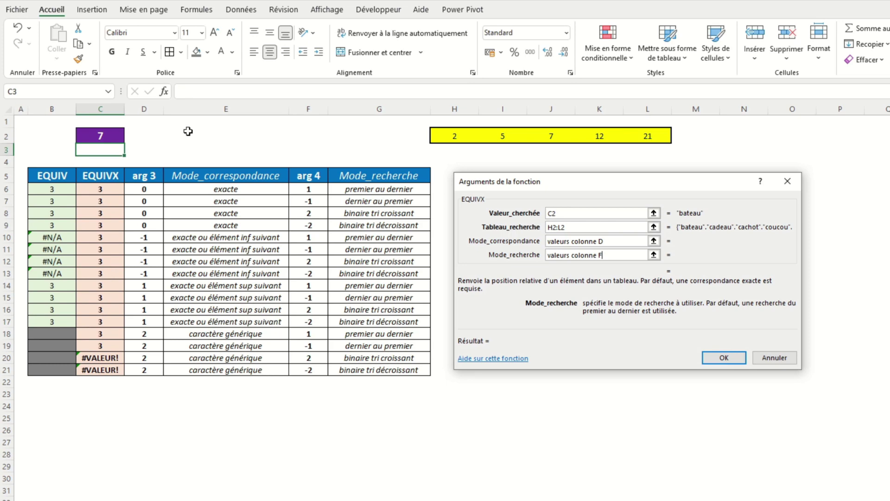
key("Up")
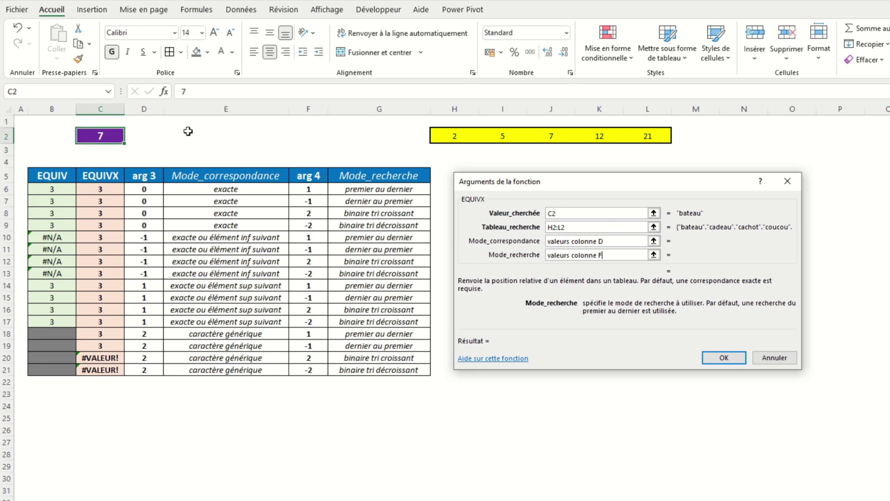
type("6")
key("Return")
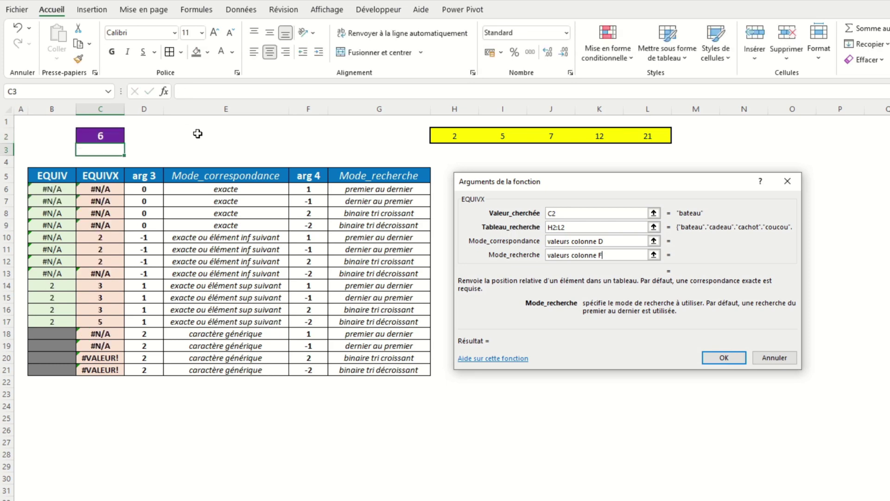
Examine the EQUIVX results in C10:C12 and C14:C16, comparing C10 with the list item in I2 and C14 with J2
left_click_drag(95, 237, 297, 261)
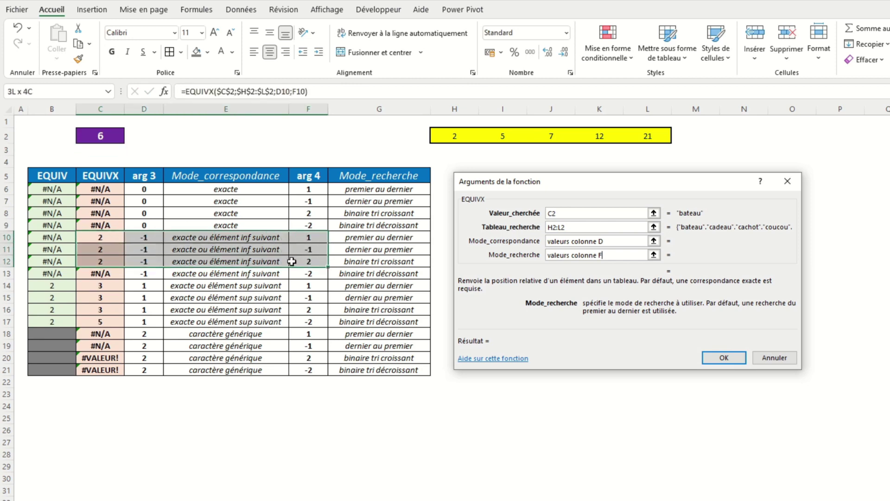
left_click_drag(115, 284, 299, 305)
left_click(117, 238)
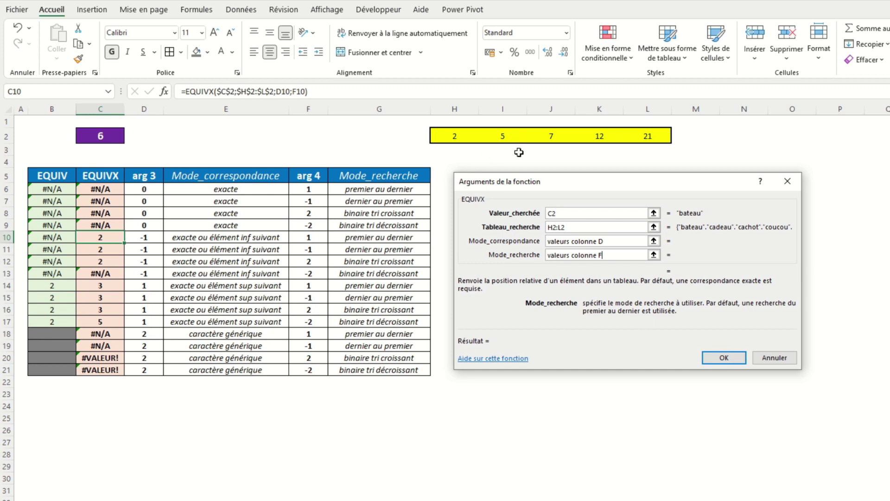
left_click(492, 133)
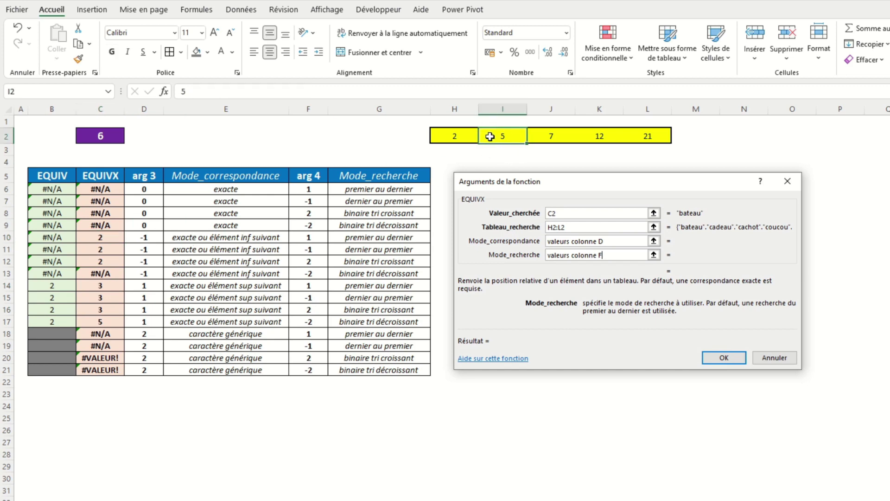
left_click(106, 240)
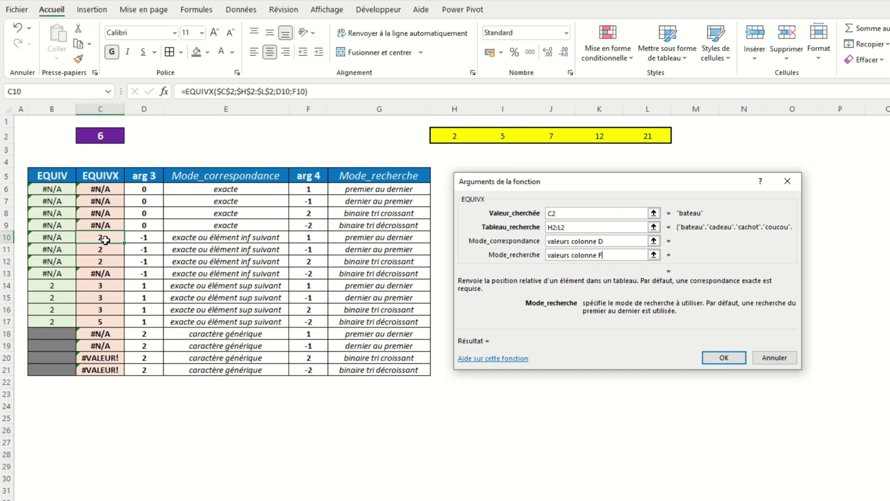
left_click(118, 287)
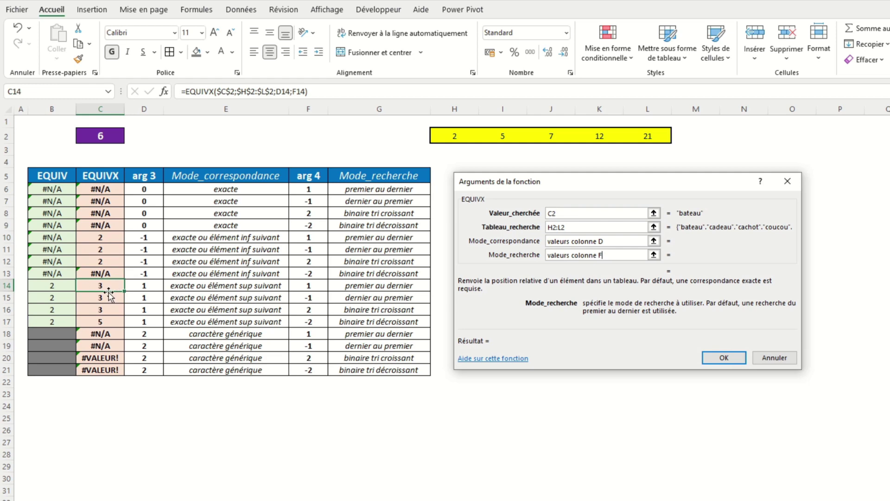
left_click(558, 137)
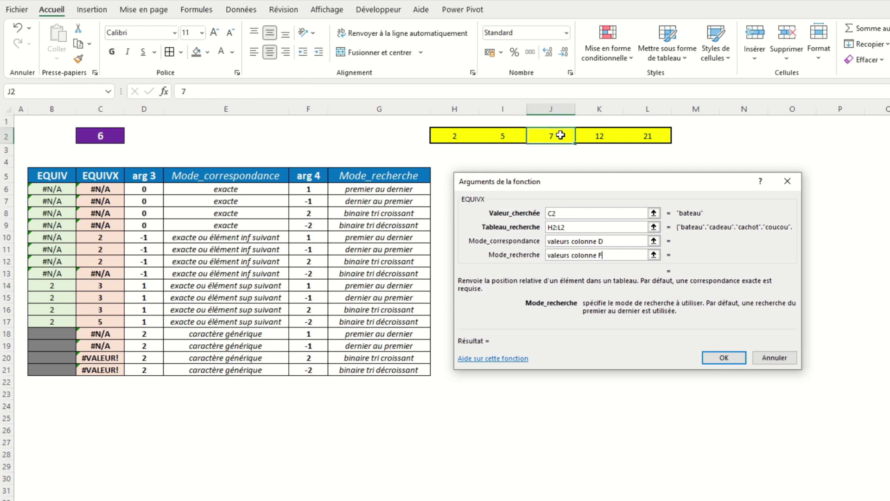
left_click(118, 286)
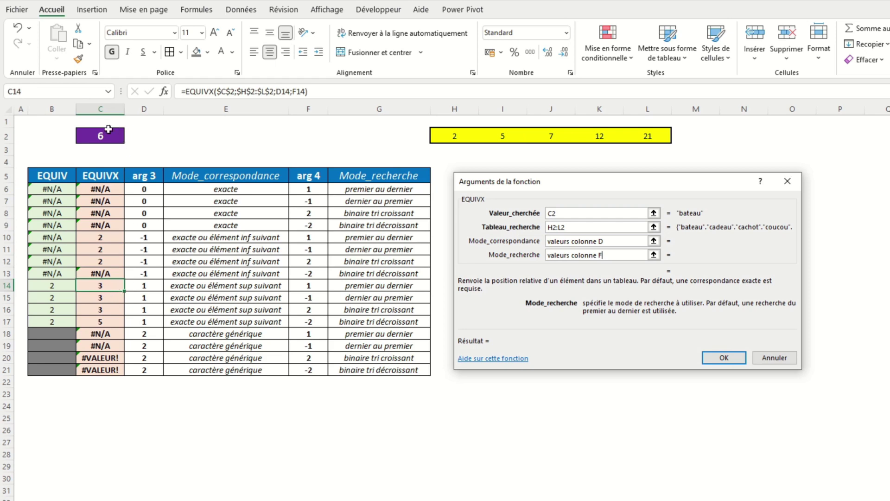
Set the search value in C2 to 7 and check the EQUIVX results in C10 and C14
left_click(107, 133)
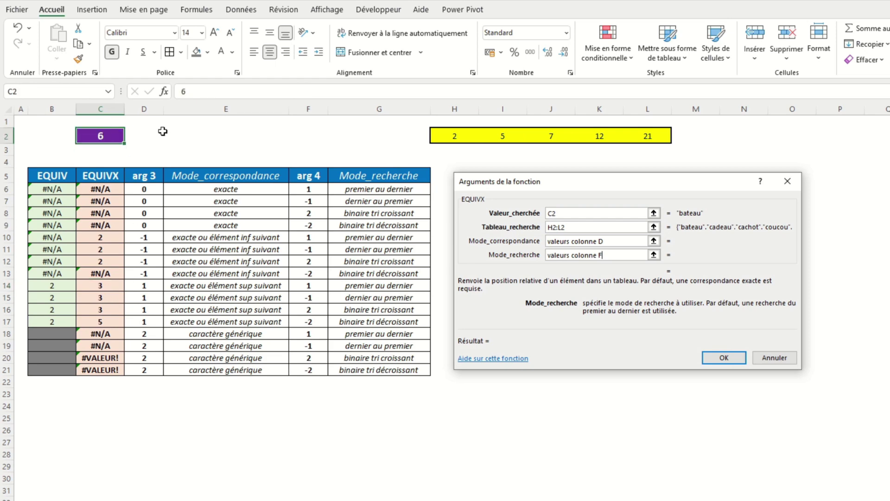
type("7")
key("Return")
left_click(107, 240)
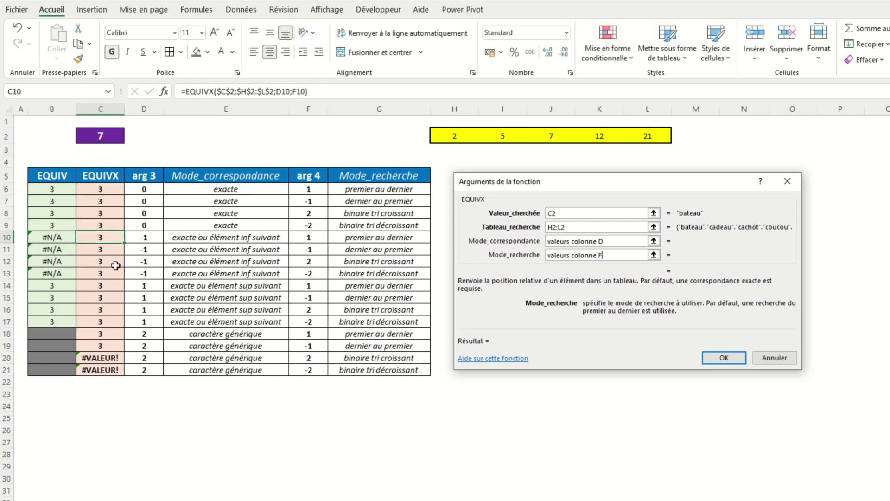
left_click(115, 285)
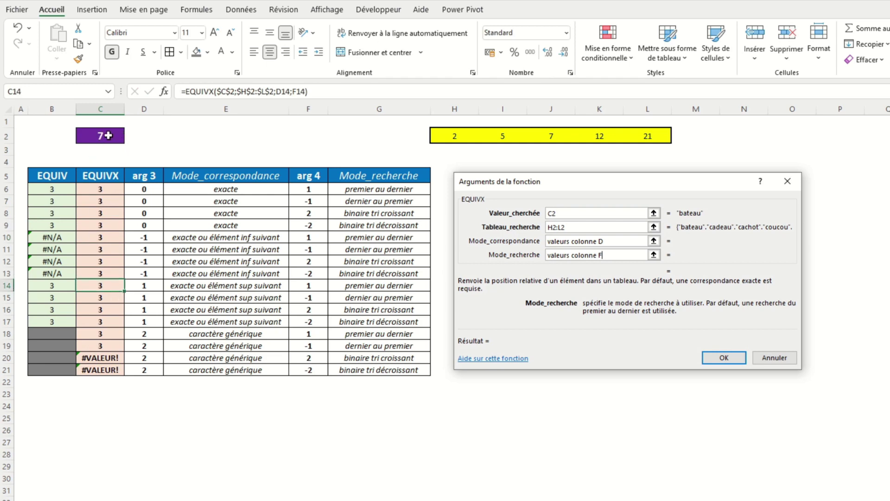
Set the search value in C2 to 10 and check the EQUIVX results in C11 and C14 against the list items in J2 and K2
left_click(108, 135)
type("10")
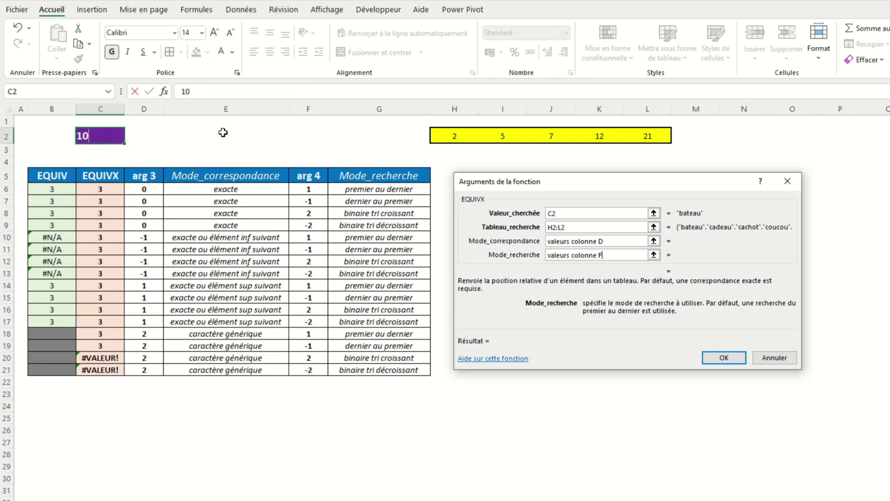
key("Return")
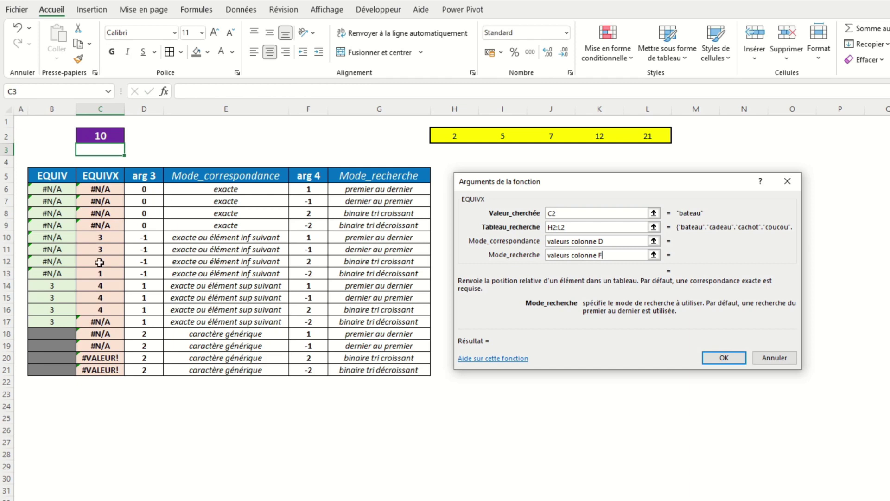
left_click(109, 248)
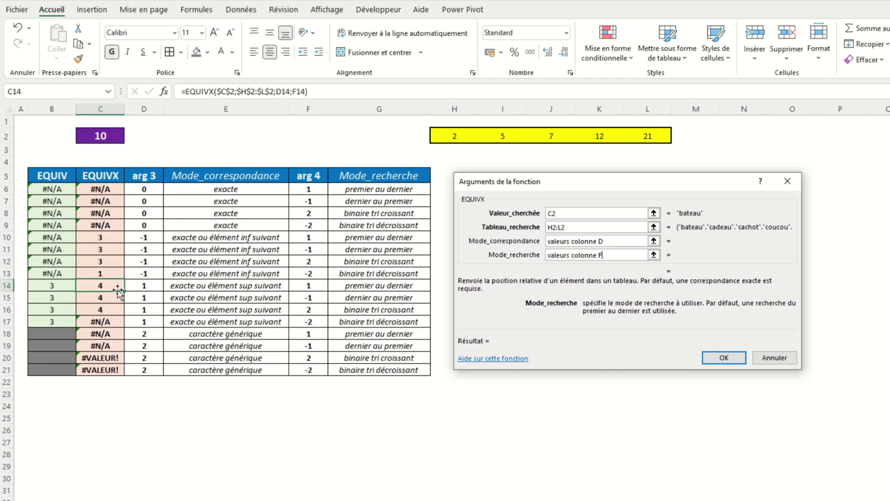
left_click(543, 134)
left_click(587, 136)
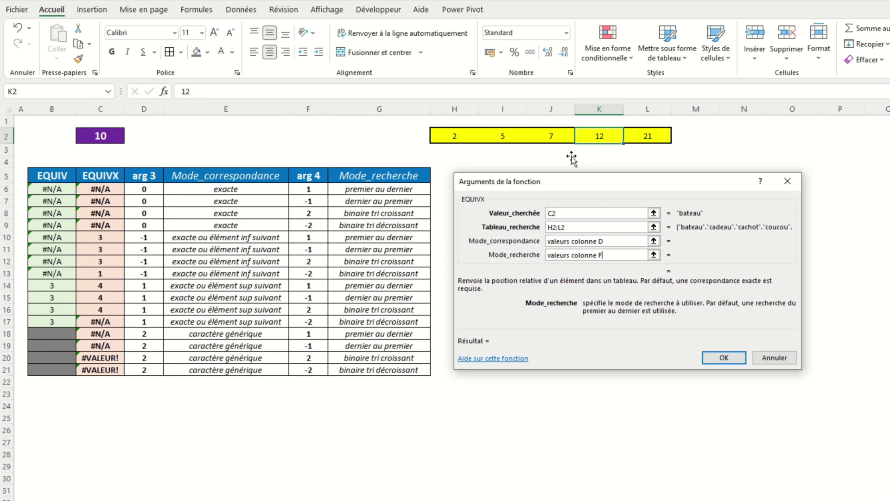
Set the search value in C2 to 12 and check the EQUIVX results in C11, C14 and C10
left_click(118, 136)
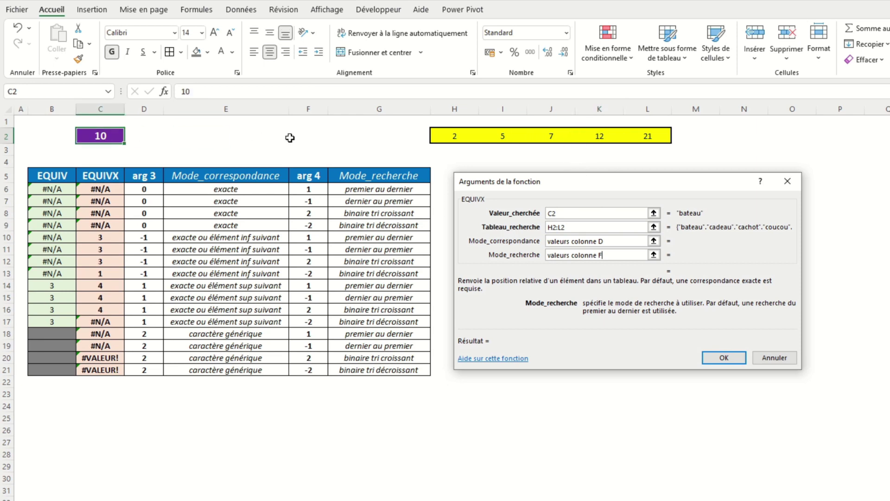
type("12")
key("Return")
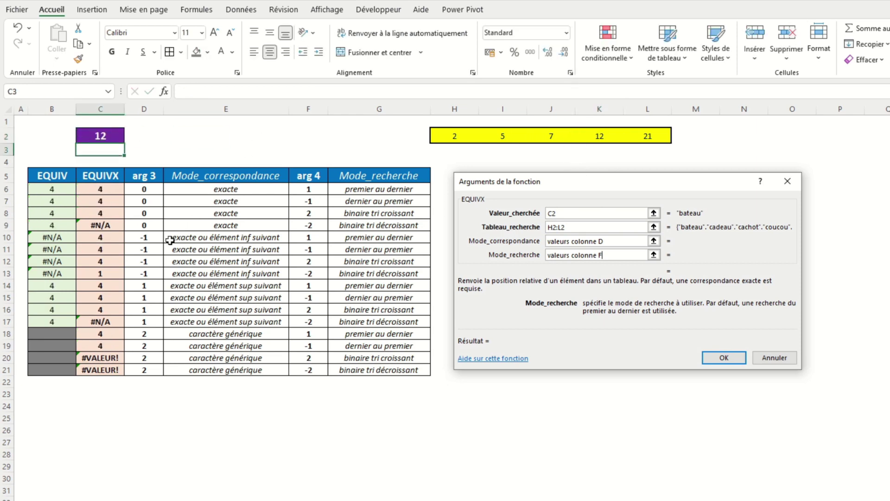
left_click(114, 250)
left_click(120, 287)
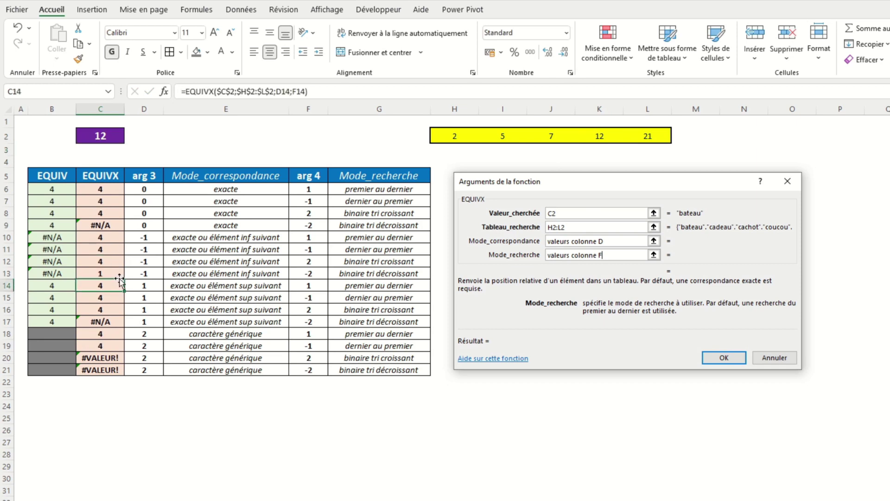
left_click(117, 236)
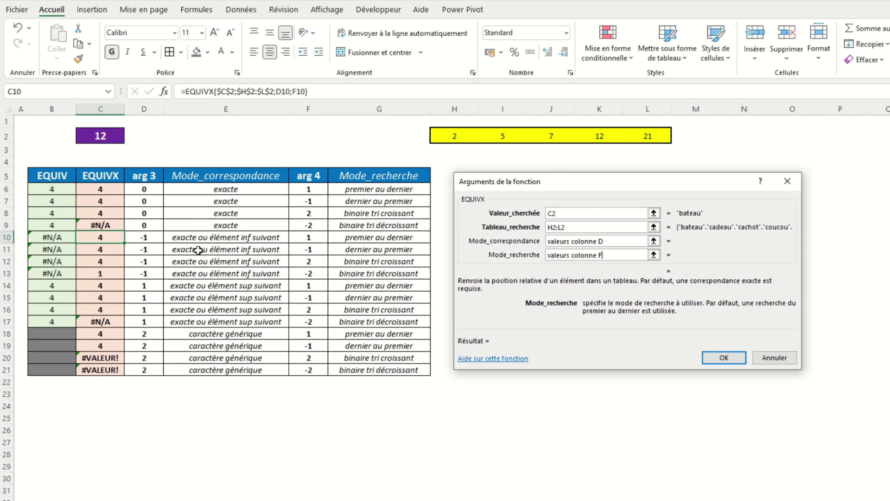
Review the search modes in G10:G12 and compare the EQUIVX results in C10:C12 with those in C14:C16
left_click(362, 239)
left_click(341, 253)
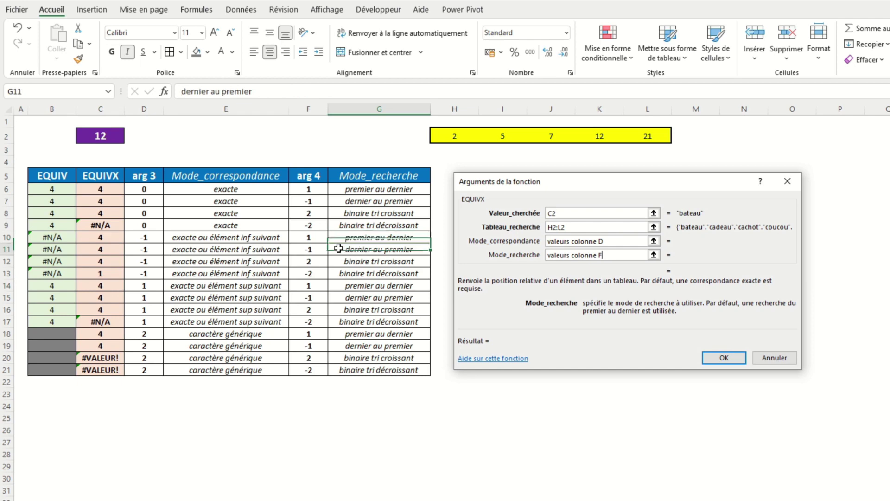
left_click(339, 263)
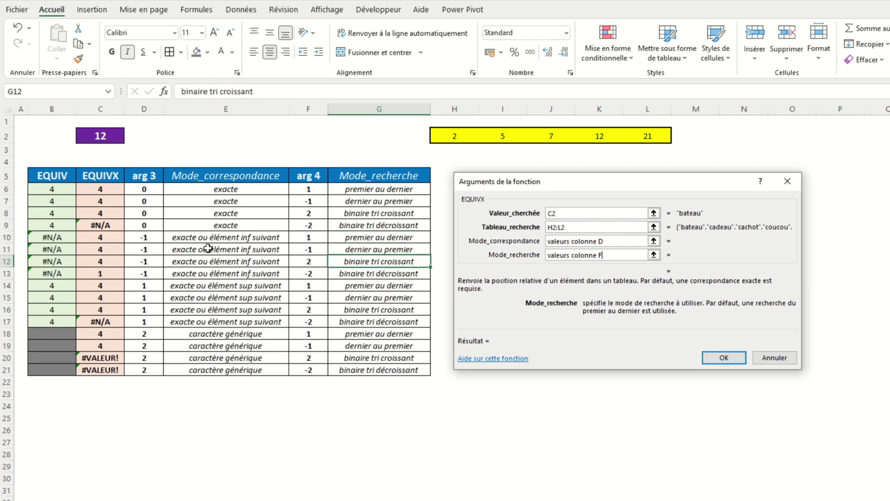
left_click_drag(95, 239, 111, 320)
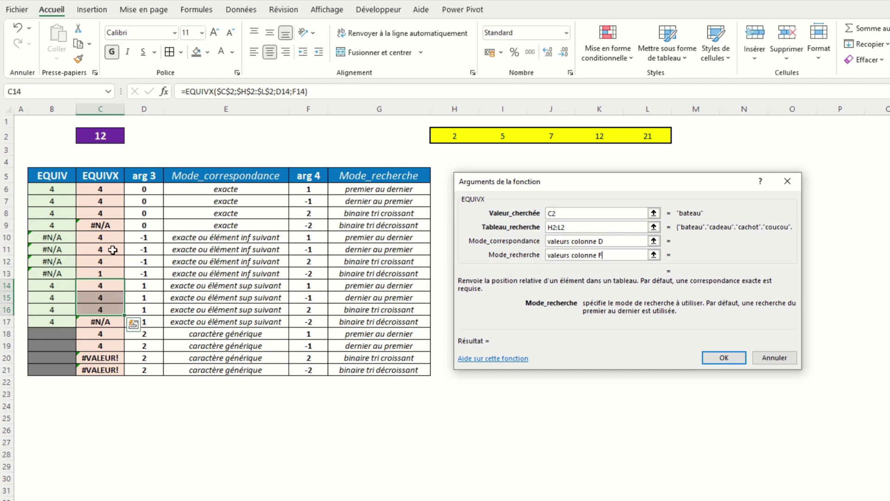
left_click_drag(111, 238, 113, 260)
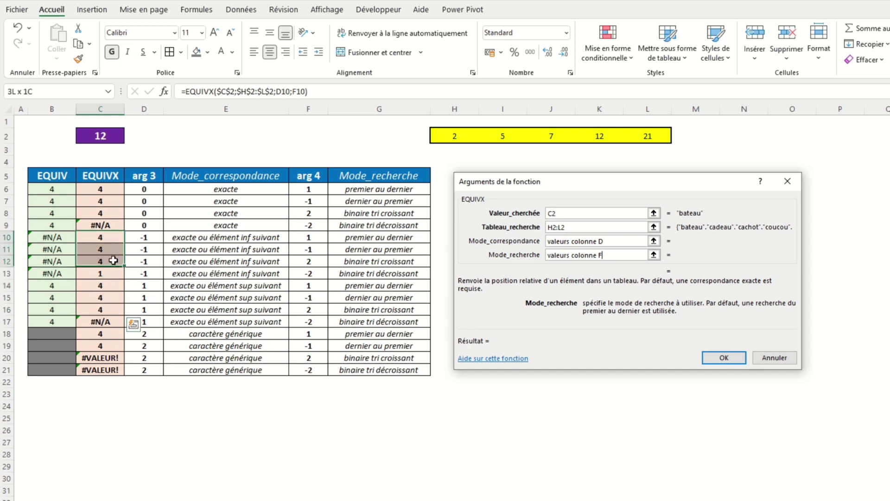
Set the search value in C2 to 15 and check the EQUIVX results in C14 and C11 against the list items in L2 and K2
left_click(111, 139)
type("15")
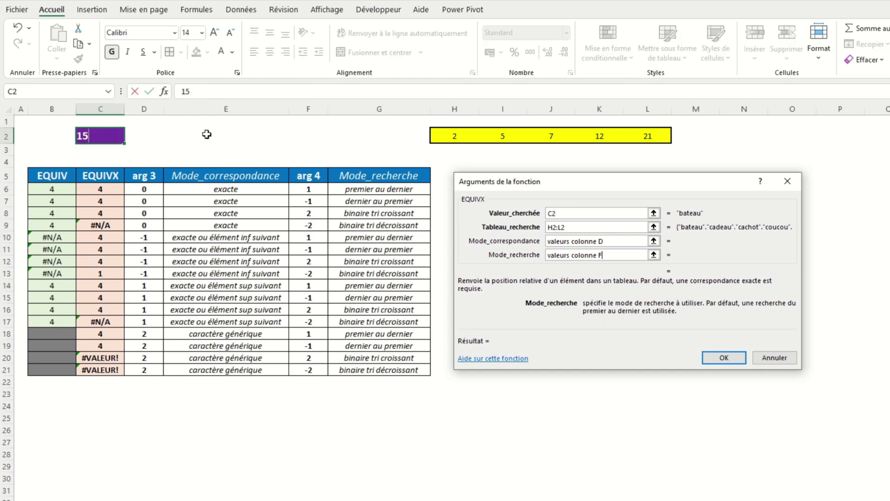
key("Return")
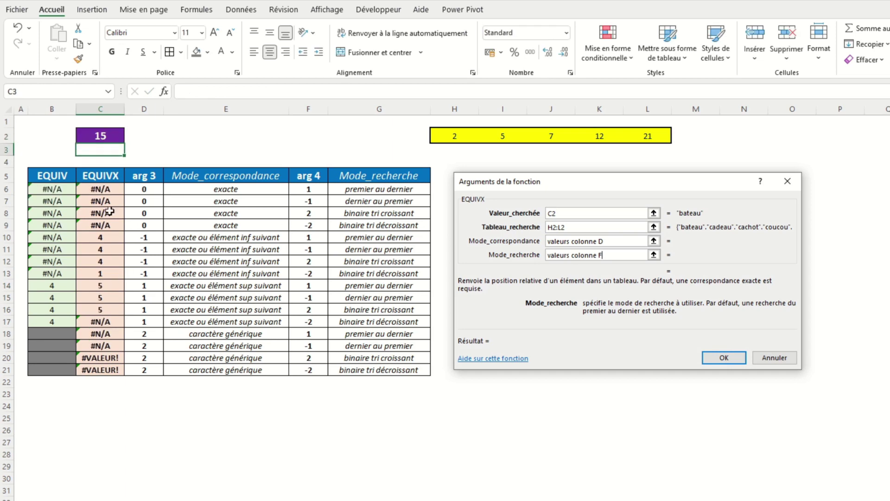
left_click(122, 288)
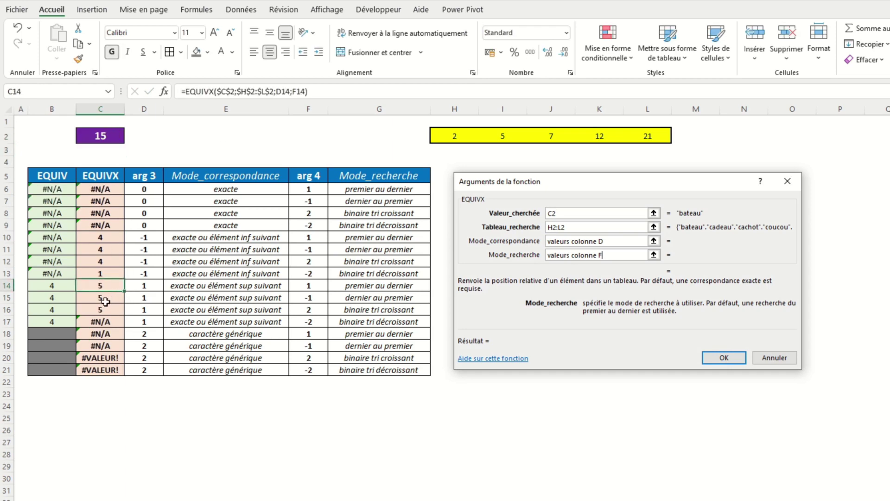
left_click(646, 138)
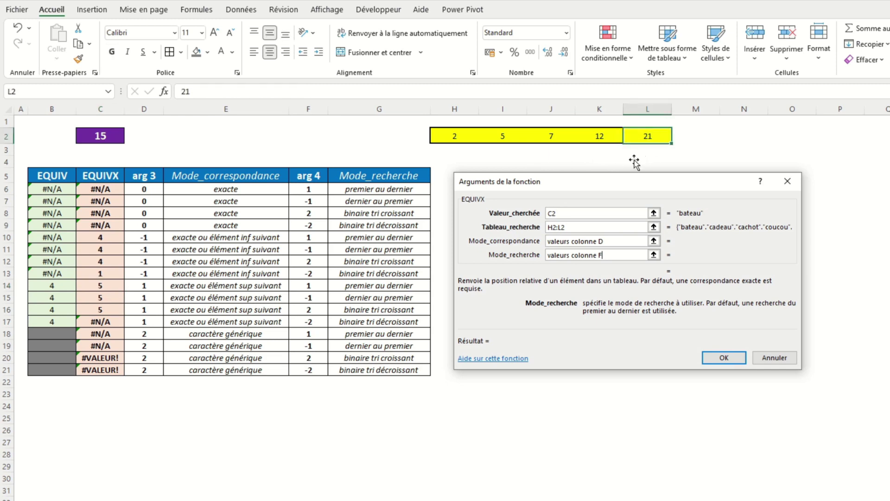
left_click(107, 247)
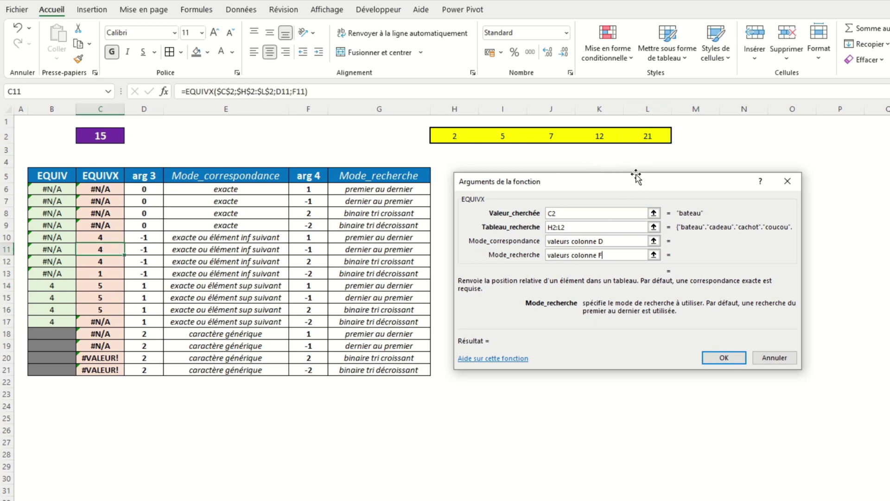
left_click(601, 131)
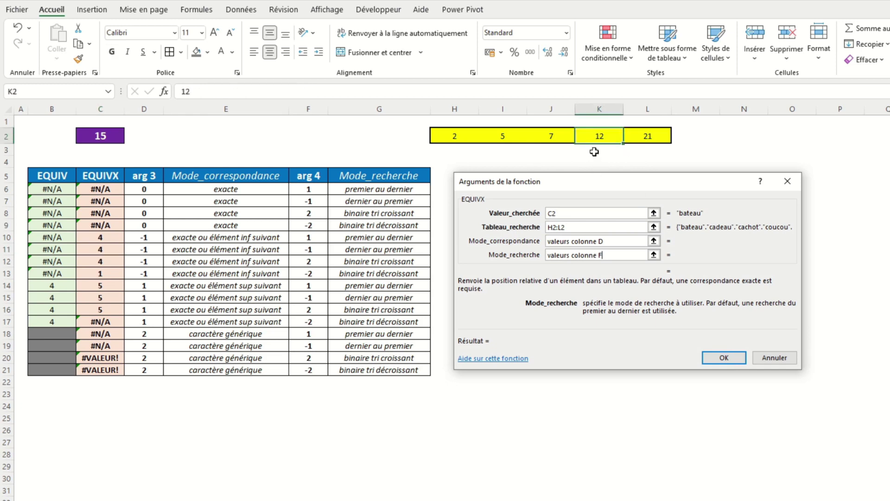
Set the search value in C2 to 25 to test a number above the whole list
left_click(110, 136)
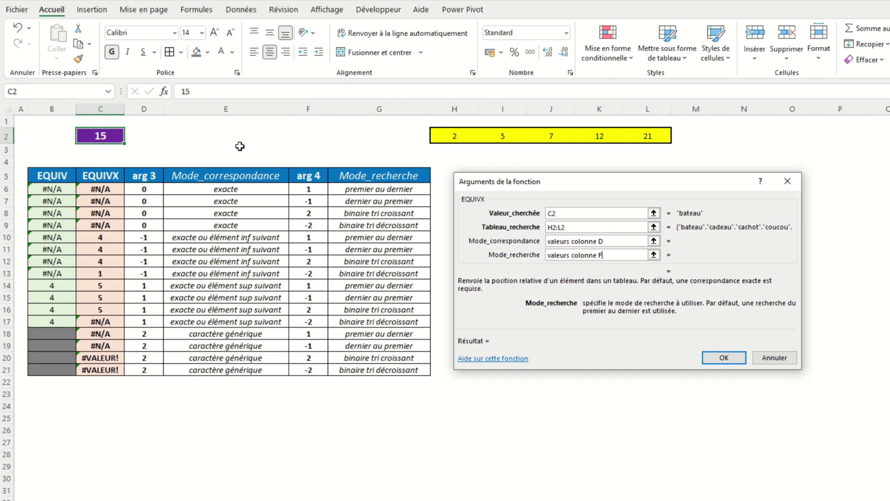
type("25")
key("Return")
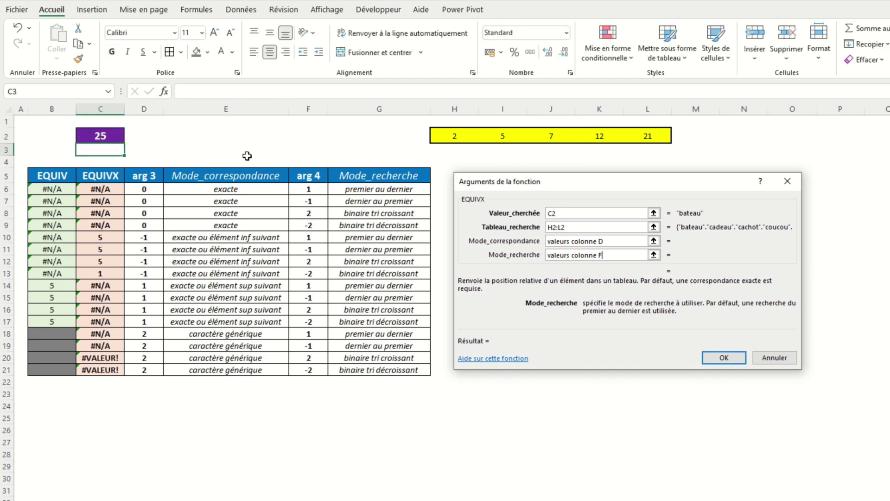
Set the search value in C2 to 1 and check the EQUIVX results in C11 and C15
left_click(107, 135)
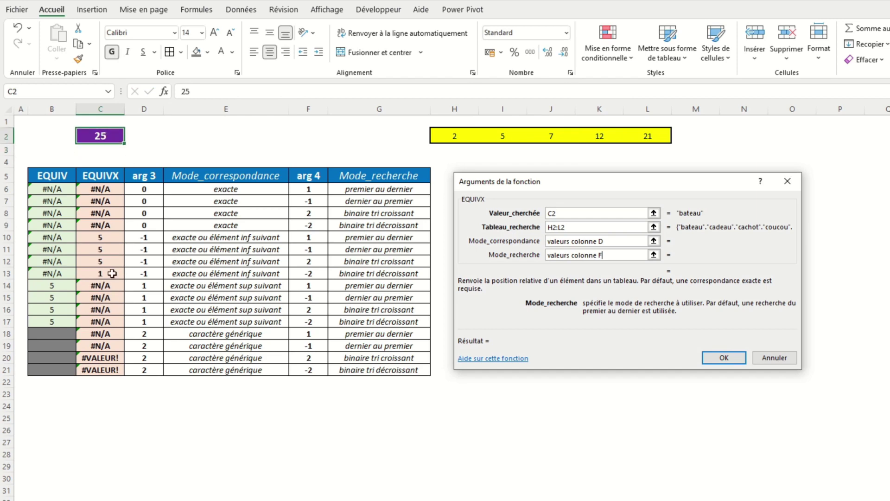
type("1")
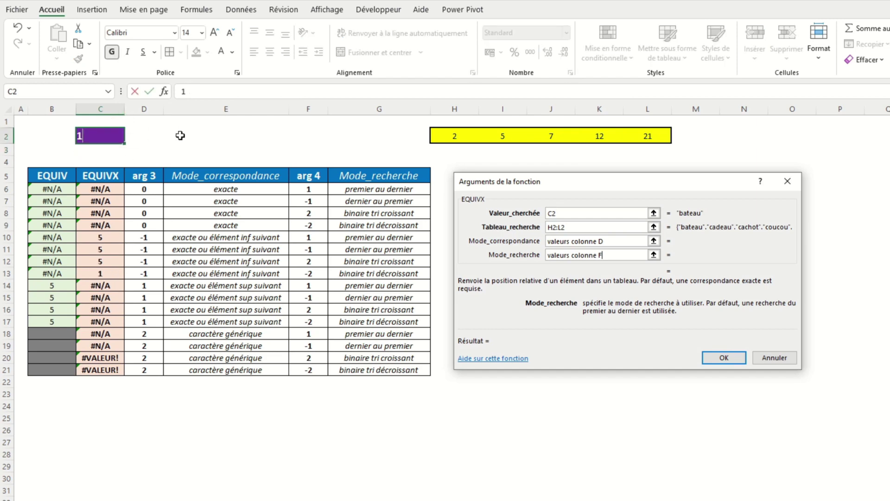
key("Return")
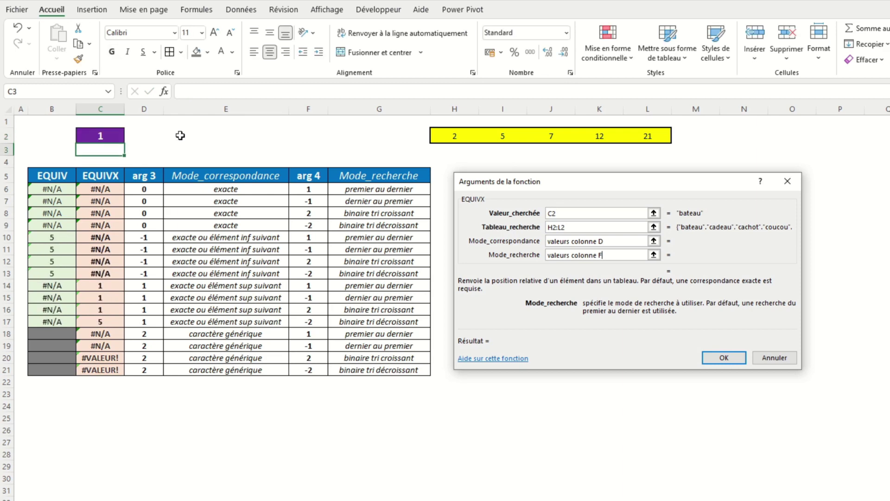
left_click(107, 255)
left_click(109, 298)
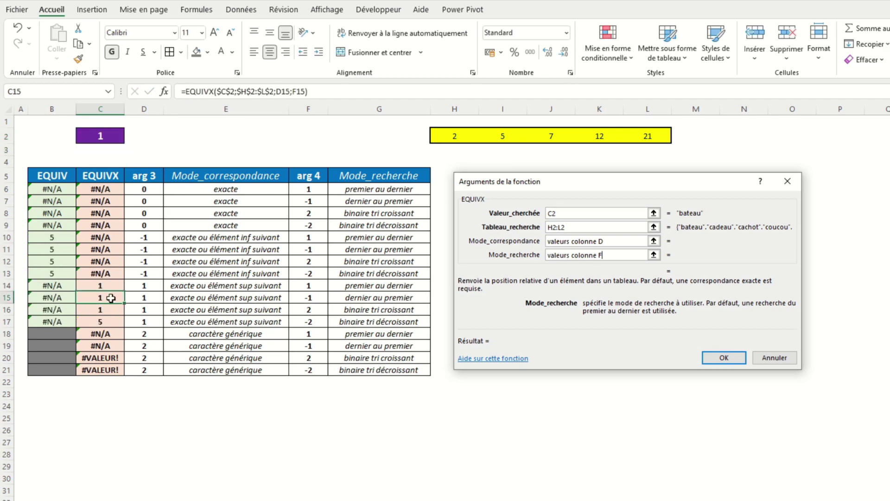